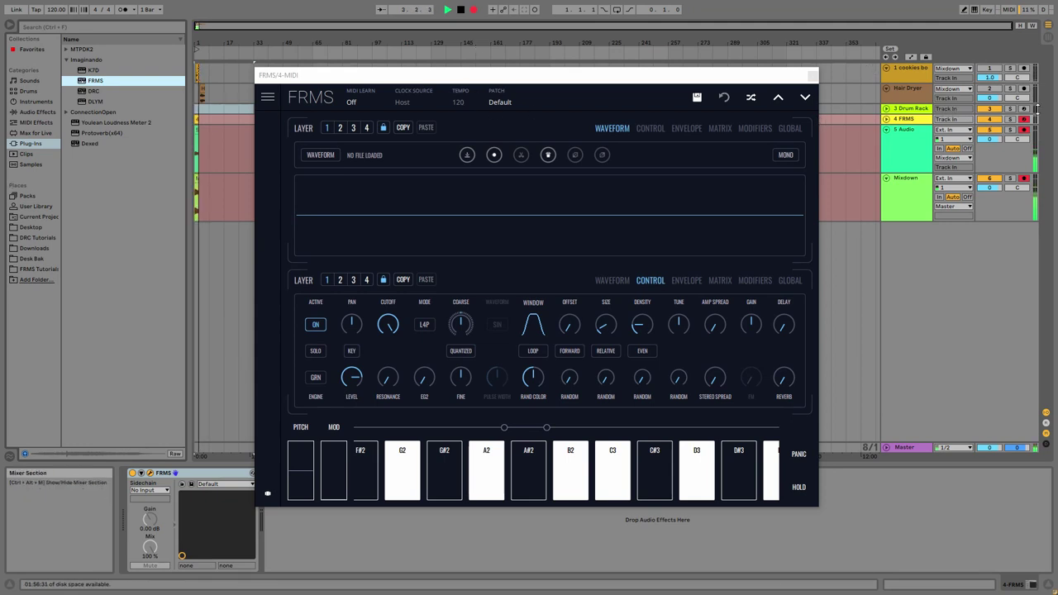
Step: Glance at the Drum Rack track, then reselect and arm track 4 FRMS
click(1010, 110)
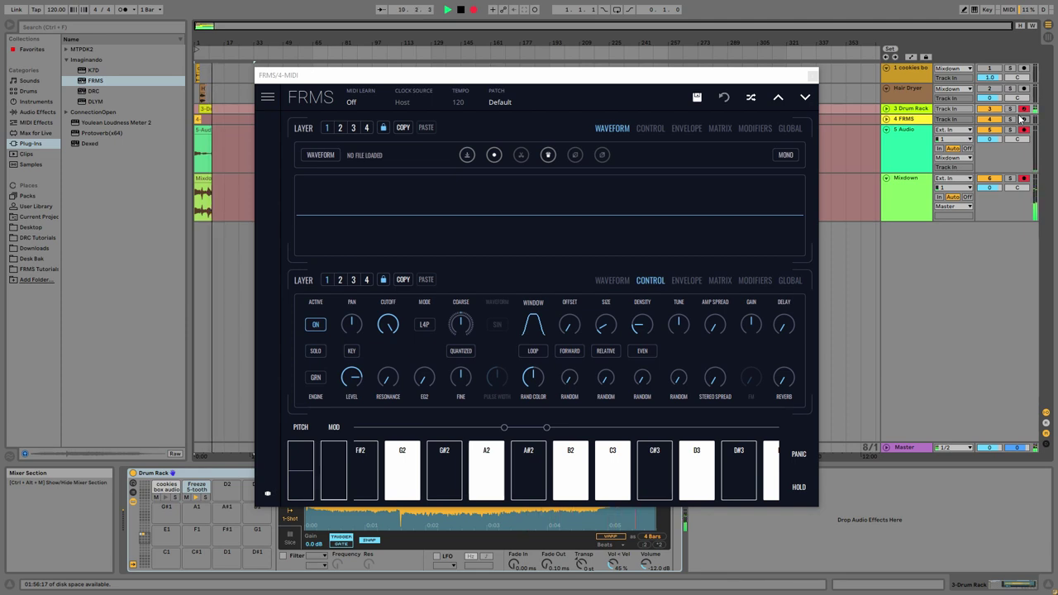
click(905, 118)
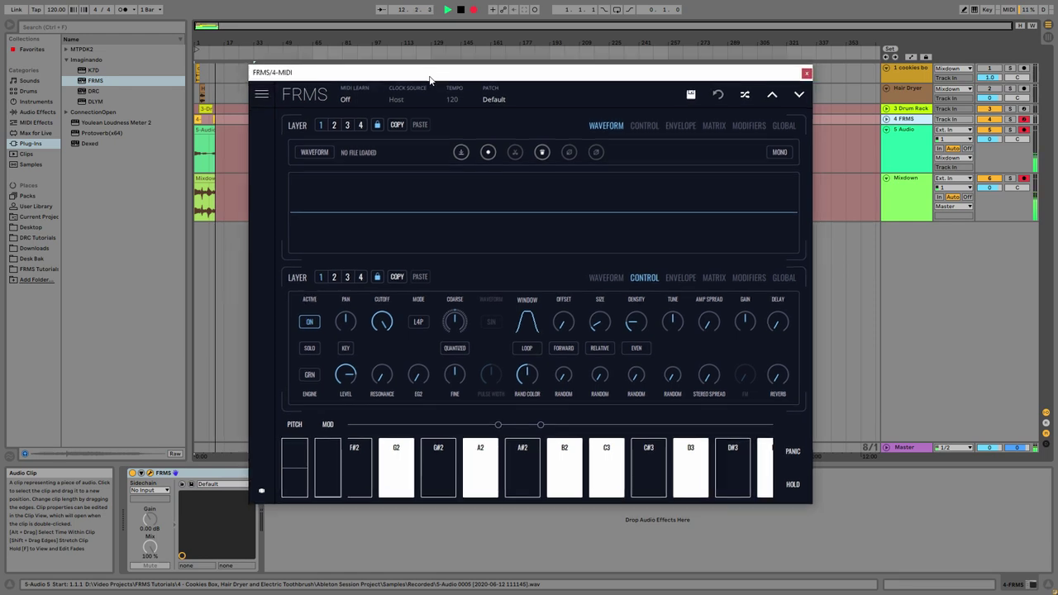
Step: Load Cookies Box.wav from the Desktop into layer 3
click(350, 126)
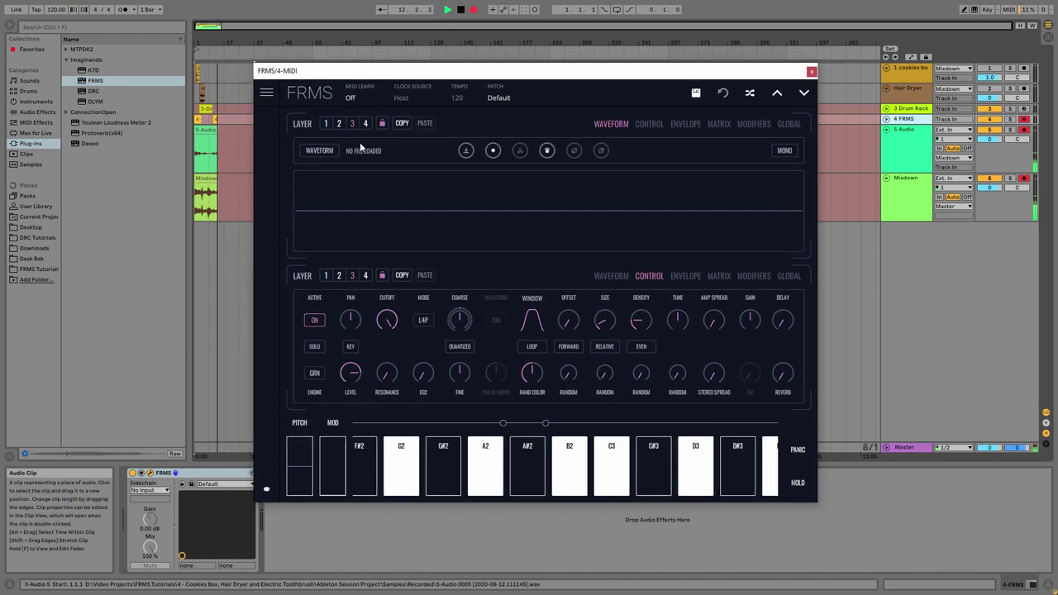
click(465, 152)
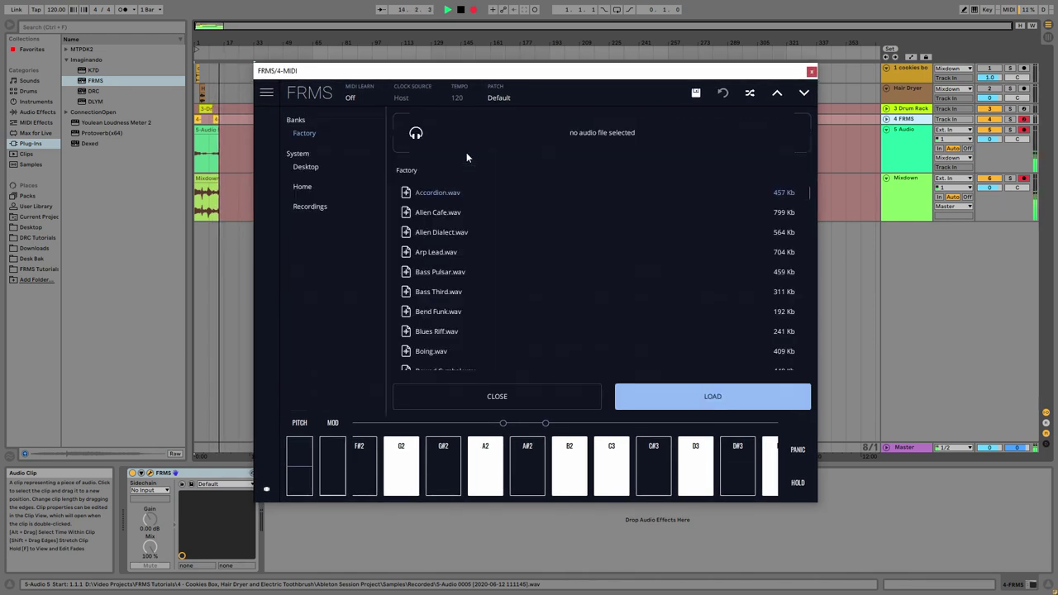
click(313, 172)
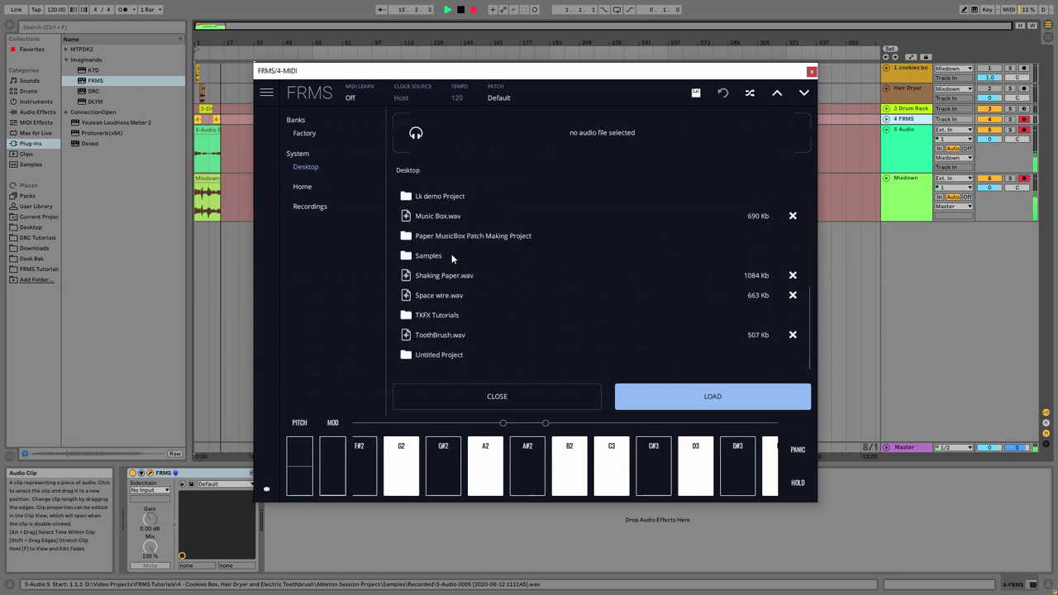
click(436, 211)
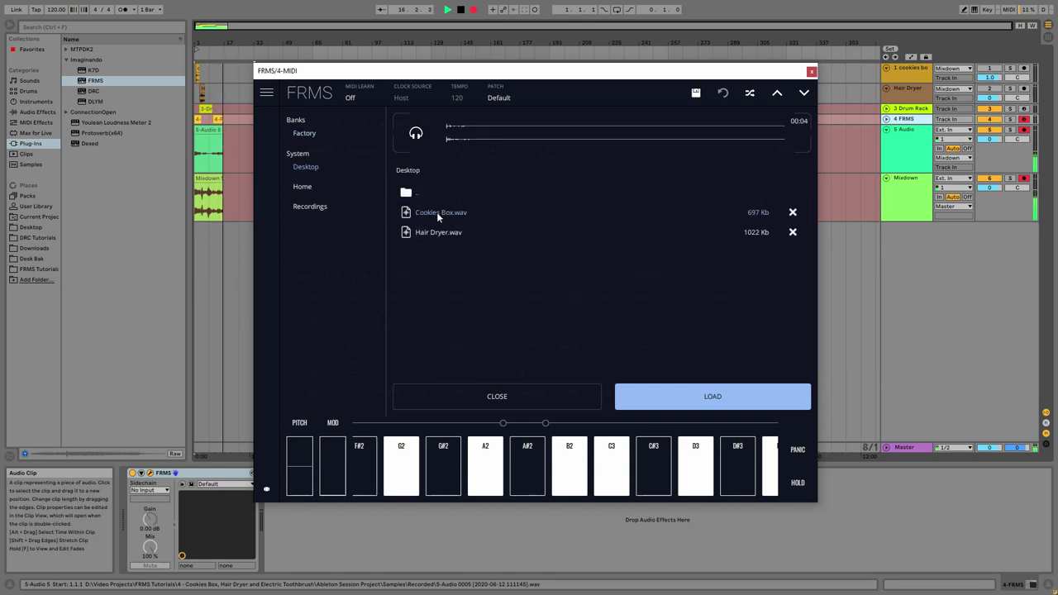
click(679, 404)
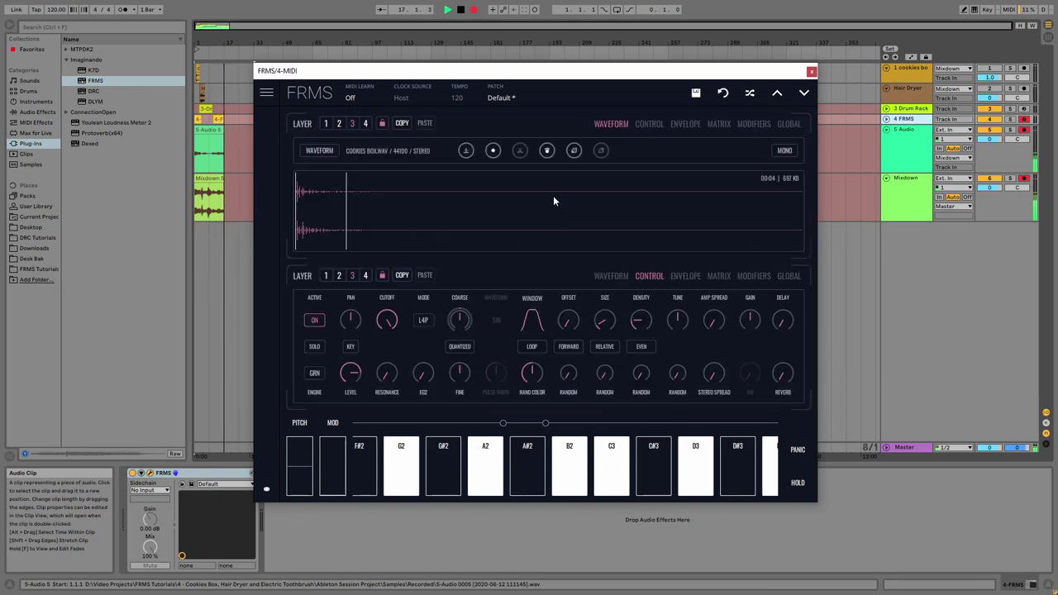
Step: Load Hair Dryer.wav into layer 4, switch it off, and compare with layer 3
click(365, 123)
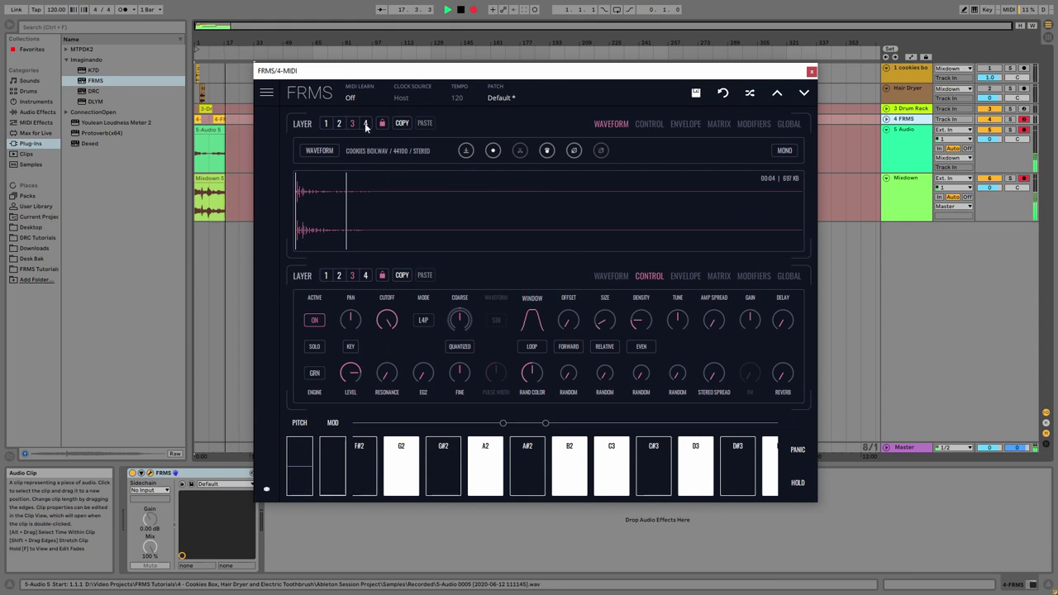
click(465, 151)
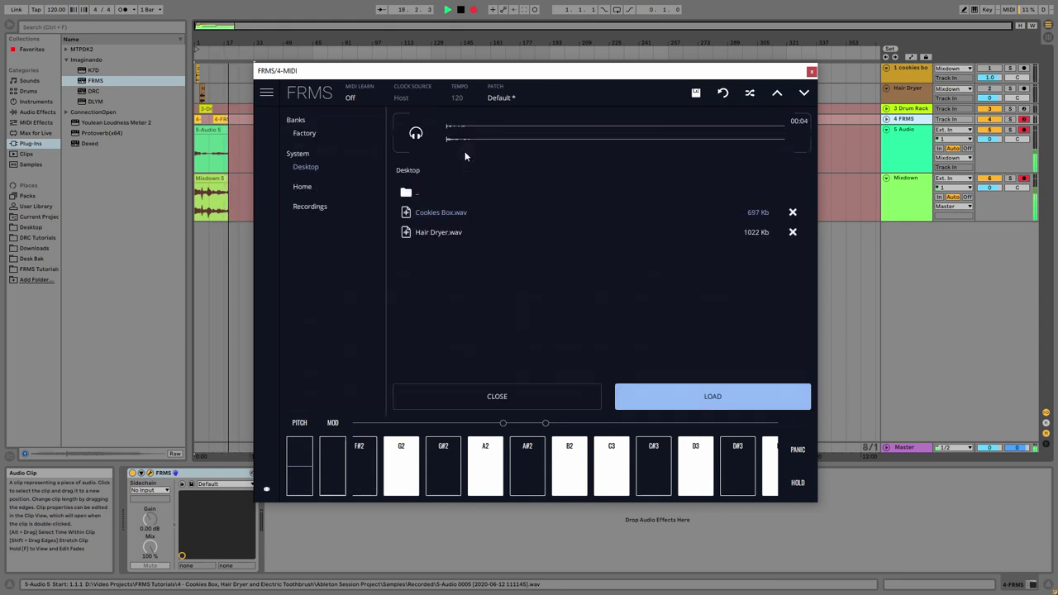
click(459, 235)
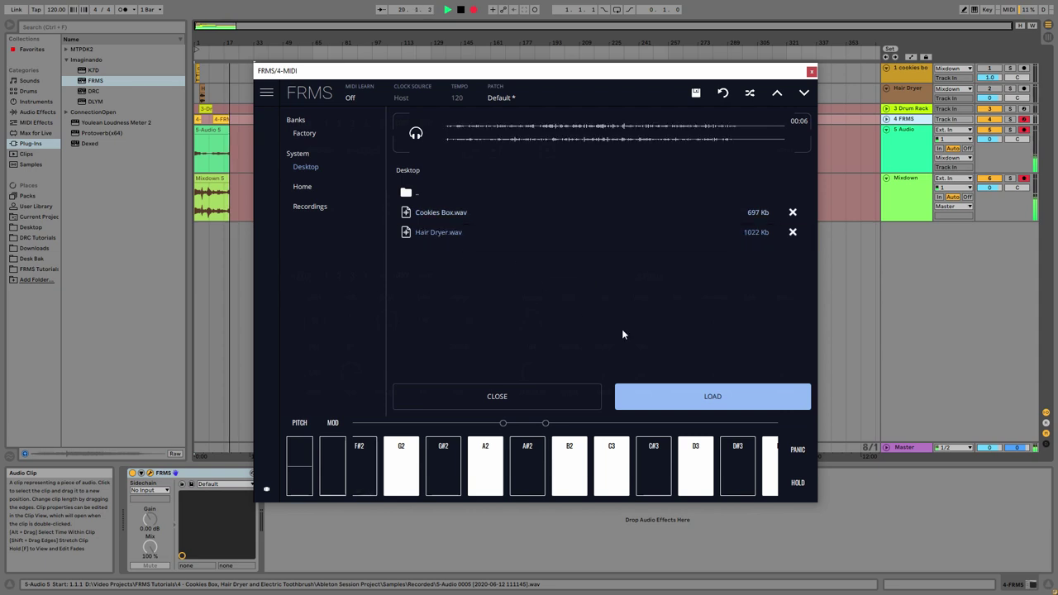
click(656, 397)
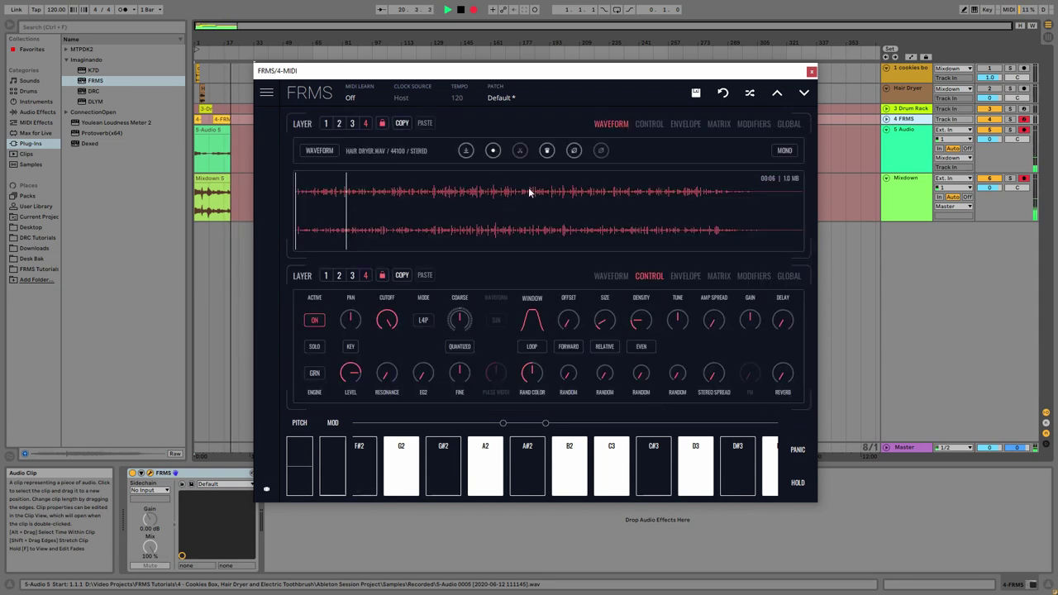
click(311, 321)
click(351, 123)
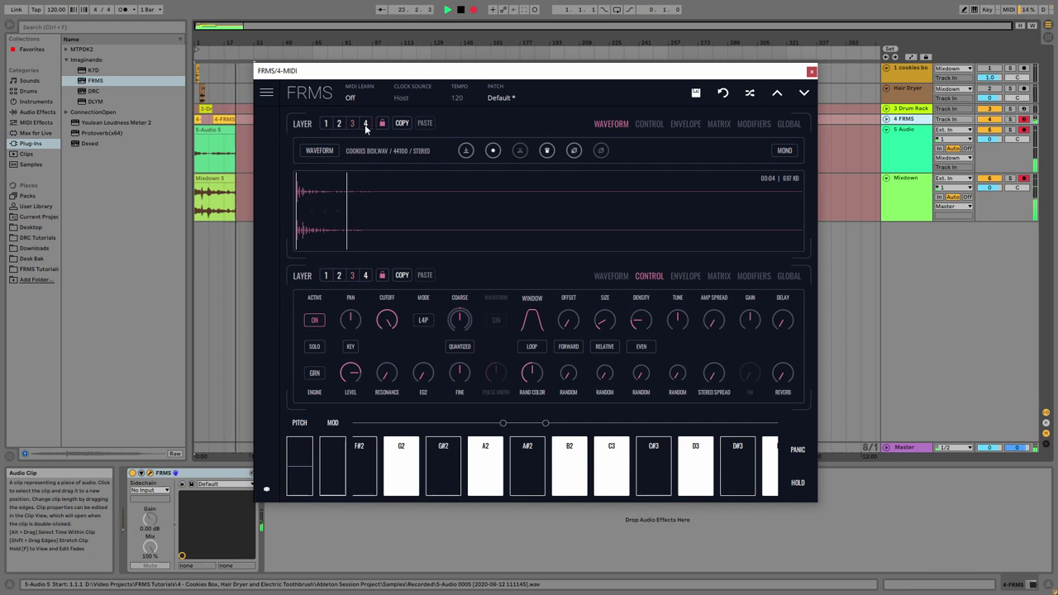
click(364, 124)
Step: Shift layer 4's grain offset, then turn it back on and unsoloed
click(316, 347)
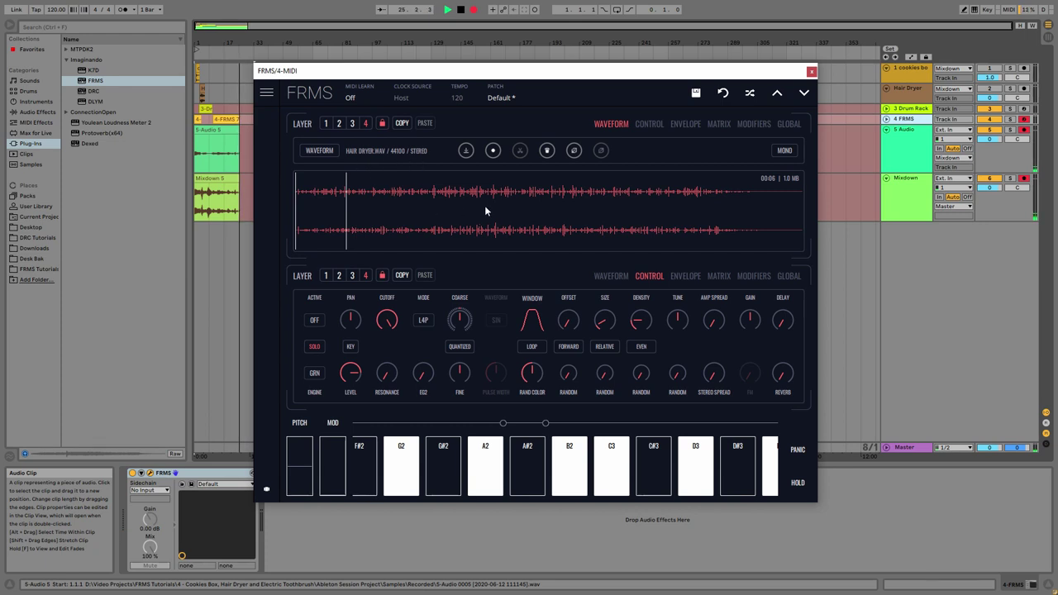
drag(568, 321, 566, 290)
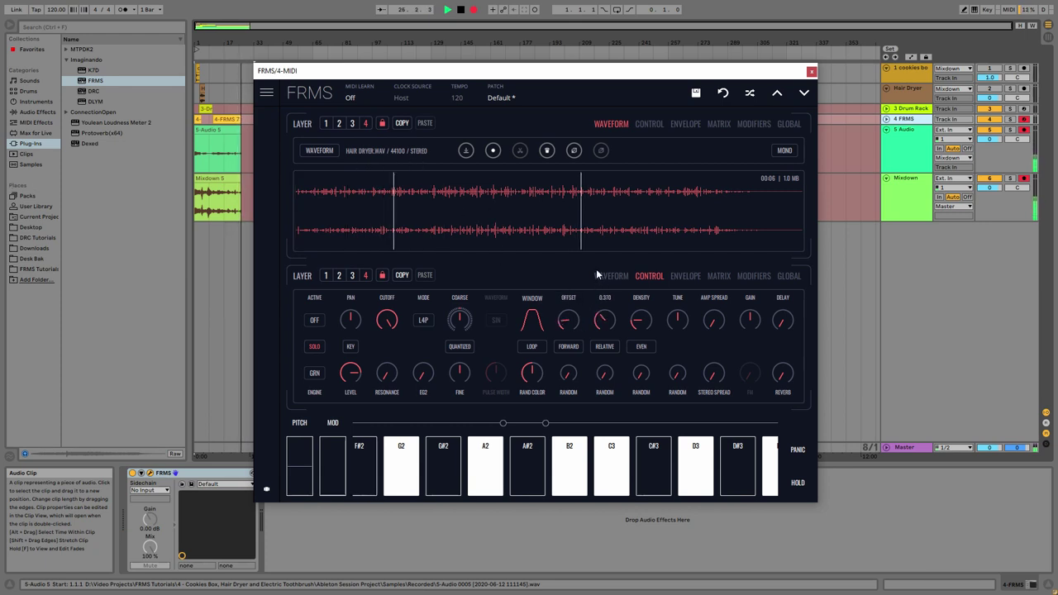
click(315, 322)
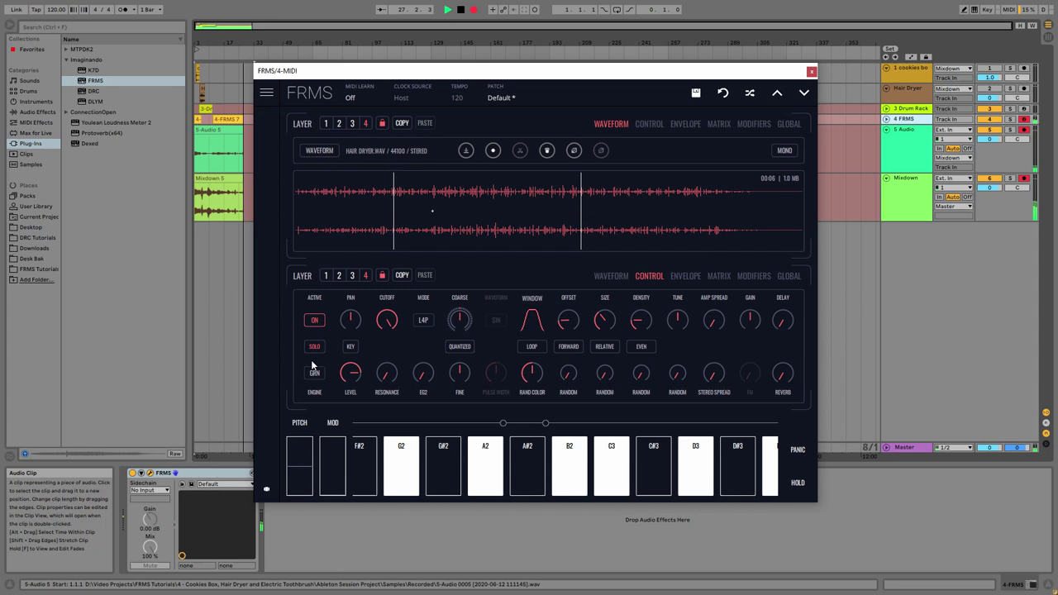
click(315, 344)
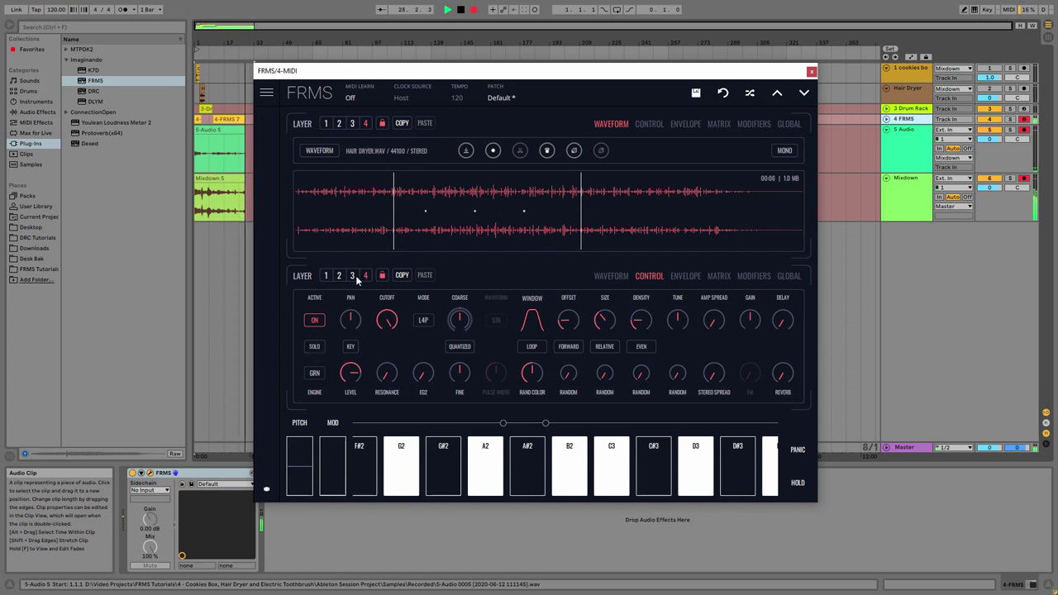
Step: Give layer 3 a trapezoid grain window and raise its grain size to 0.760
click(354, 277)
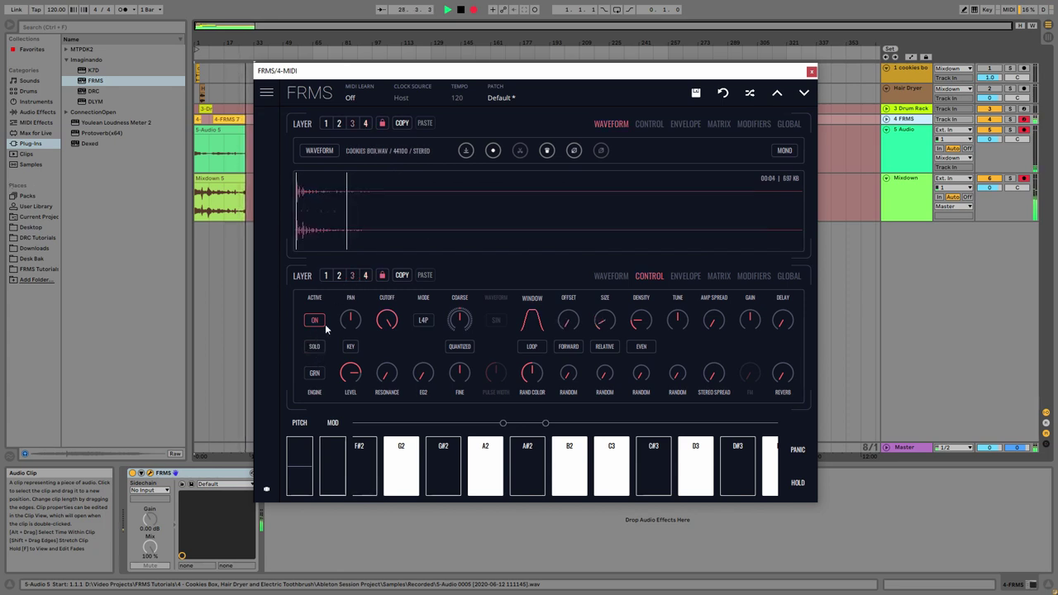
click(367, 275)
click(351, 277)
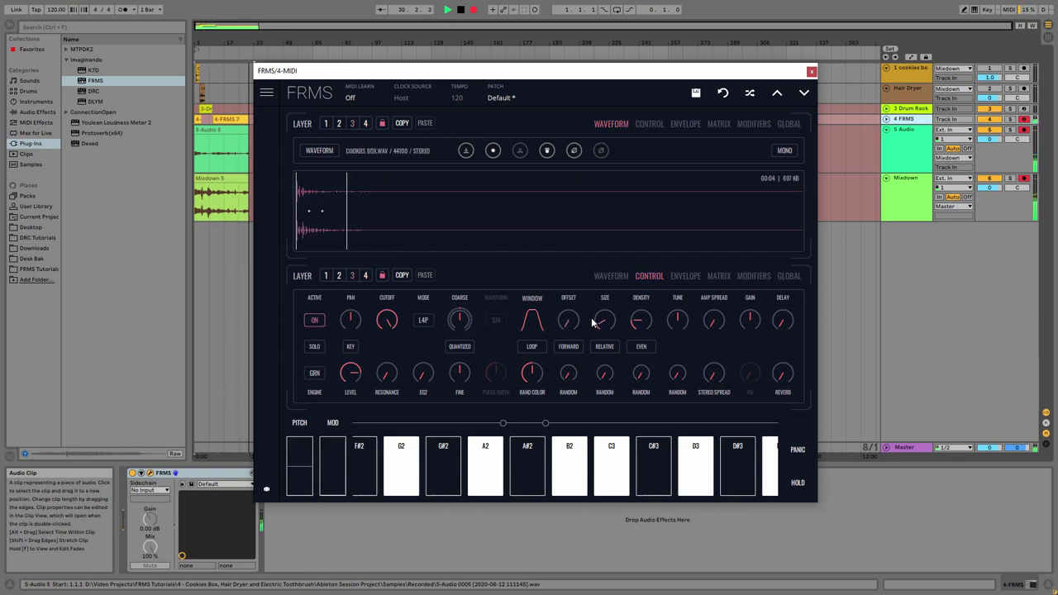
click(532, 321)
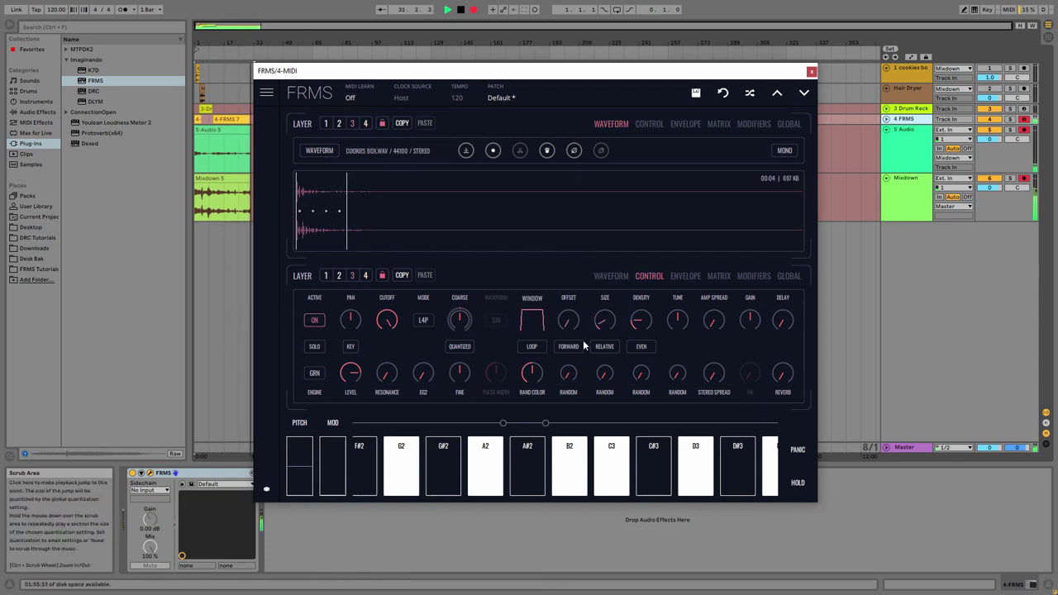
drag(600, 320, 607, 207)
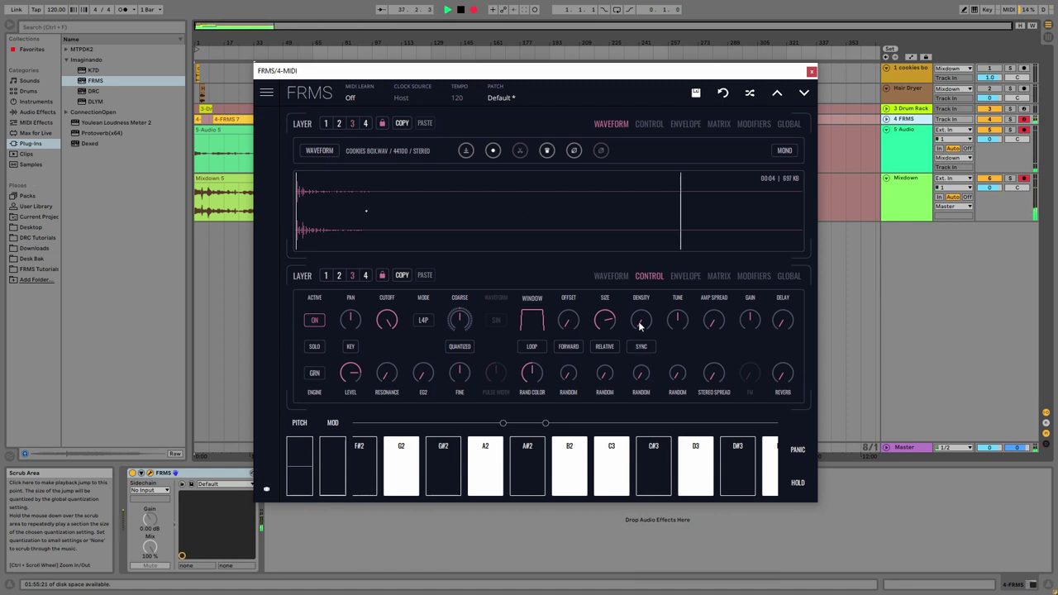
mouse_move(639, 326)
Step: Switch layer 1's engine from granular to a sine oscillator
click(326, 125)
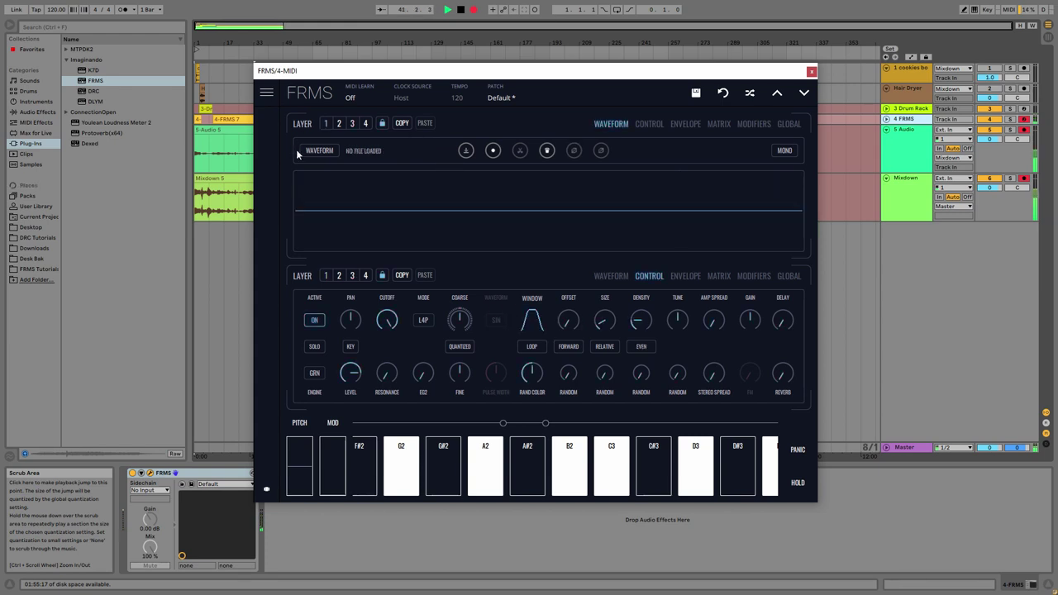
click(314, 373)
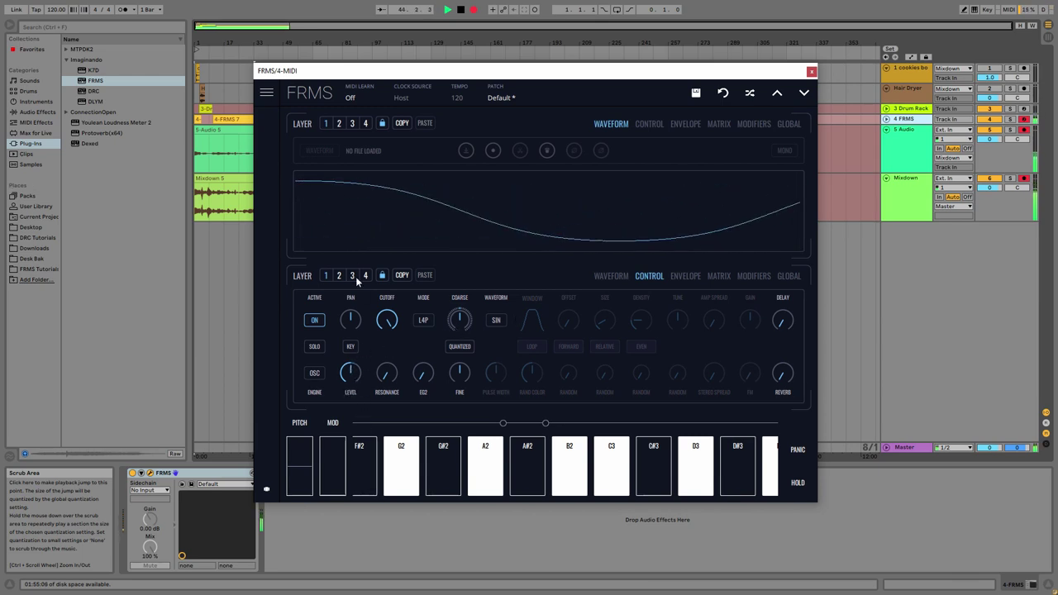
click(353, 276)
click(327, 276)
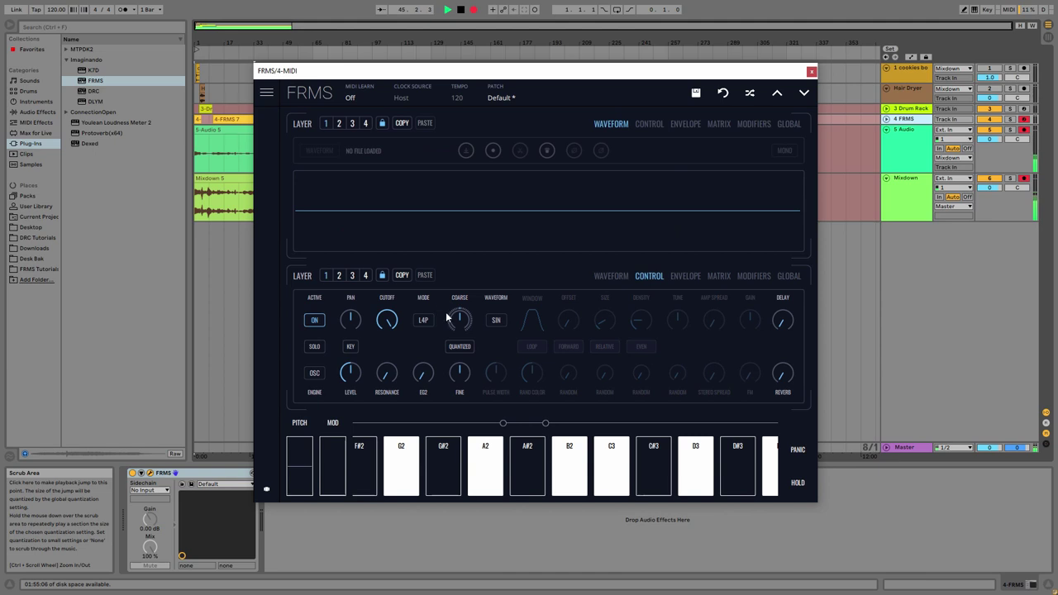
Step: Set layer 1's coarse tuning to -10, reset its level to 0.000, and A/B it on and off
drag(459, 320, 463, 346)
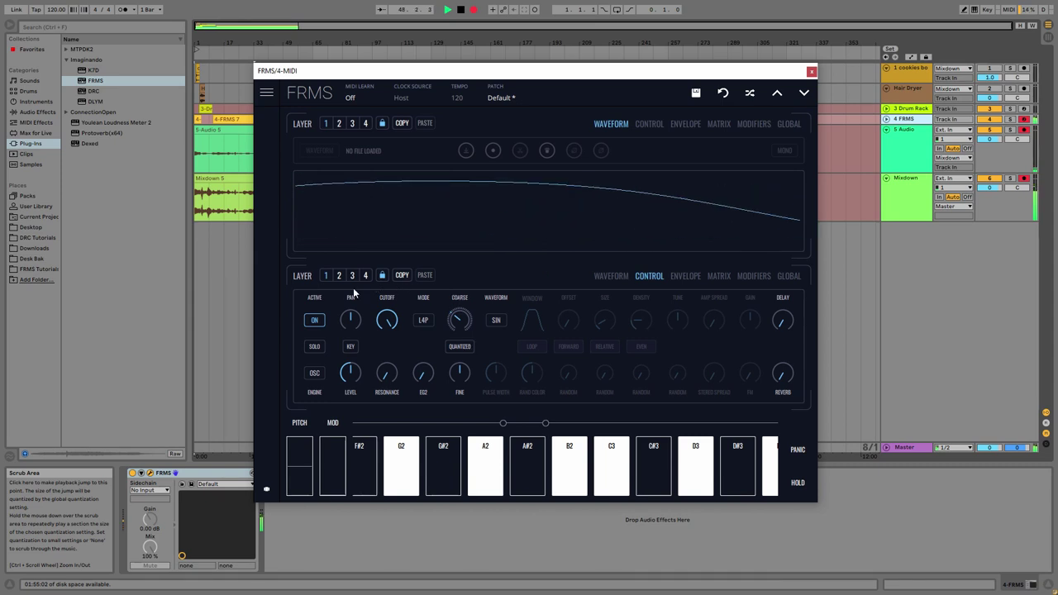
double_click(350, 373)
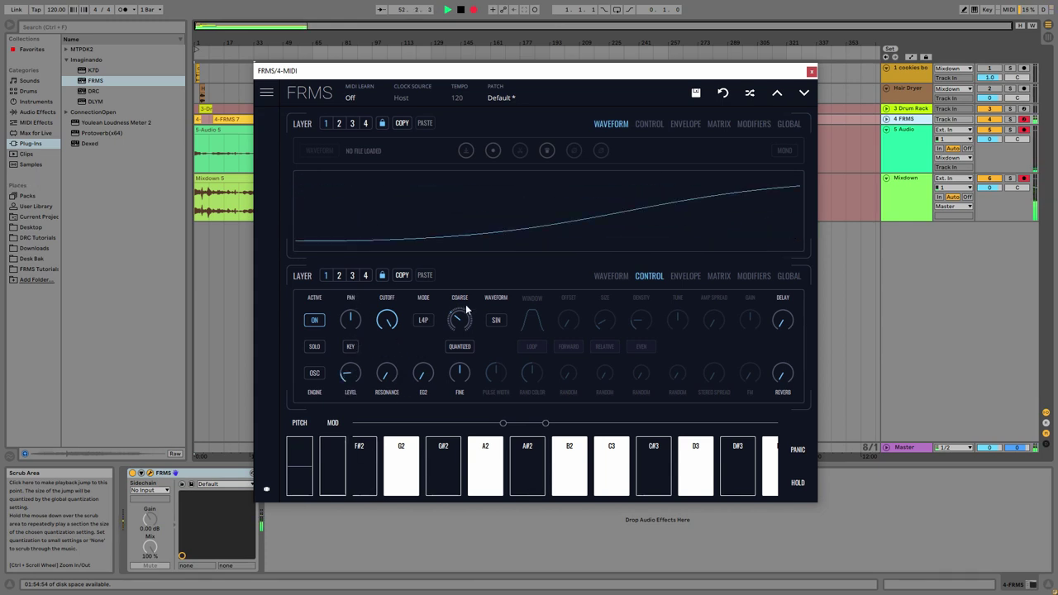
mouse_move(463, 316)
drag(462, 315, 469, 312)
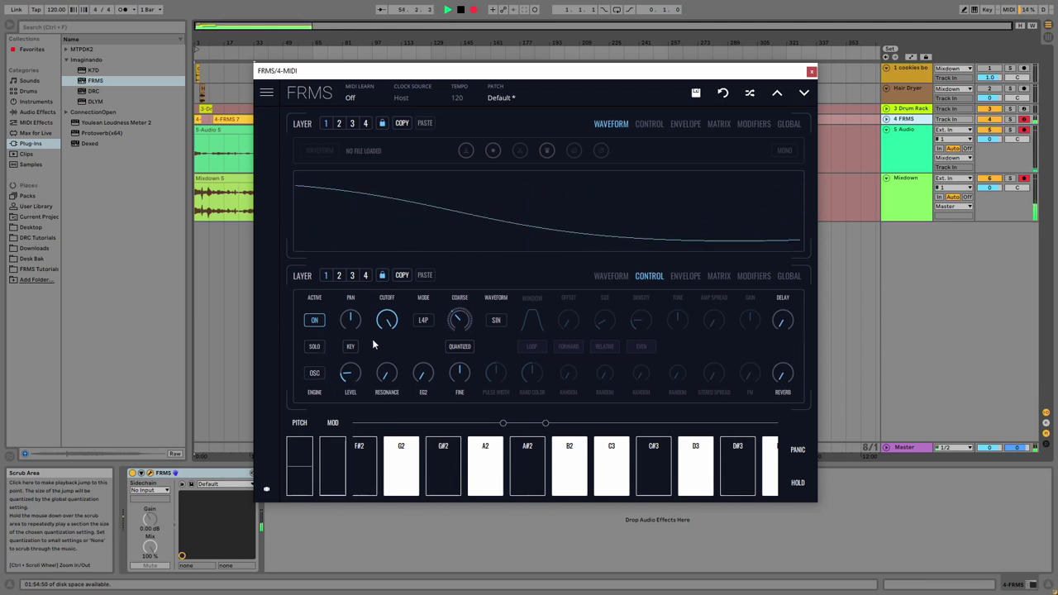
click(352, 276)
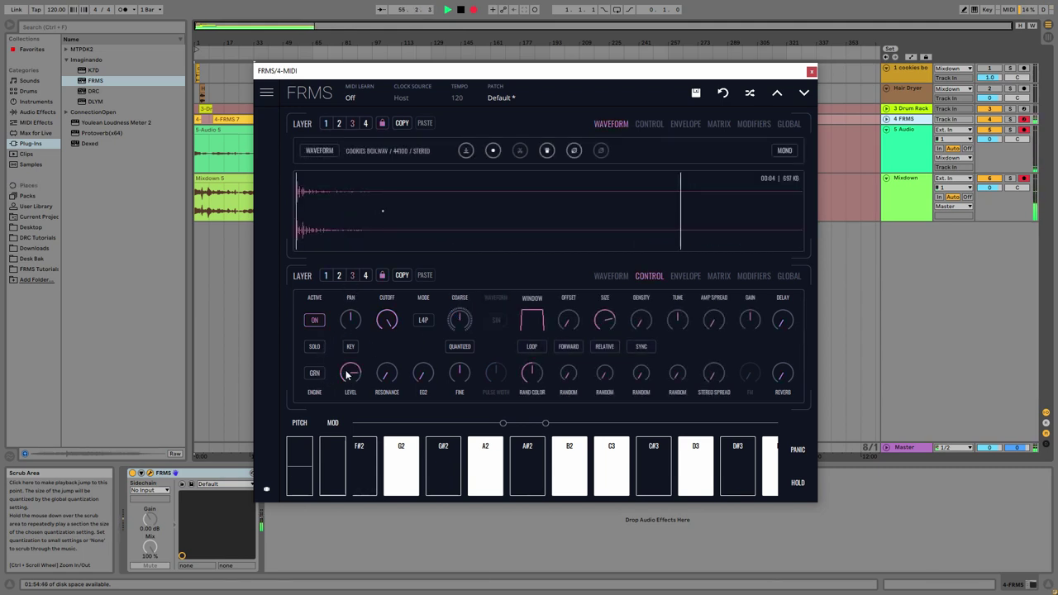
click(326, 275)
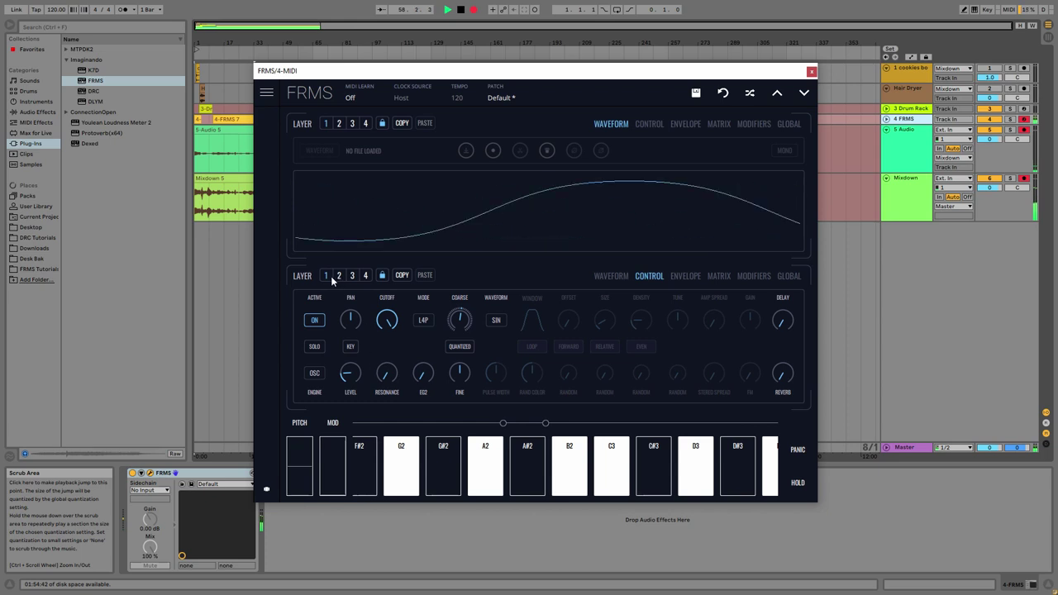
click(315, 320)
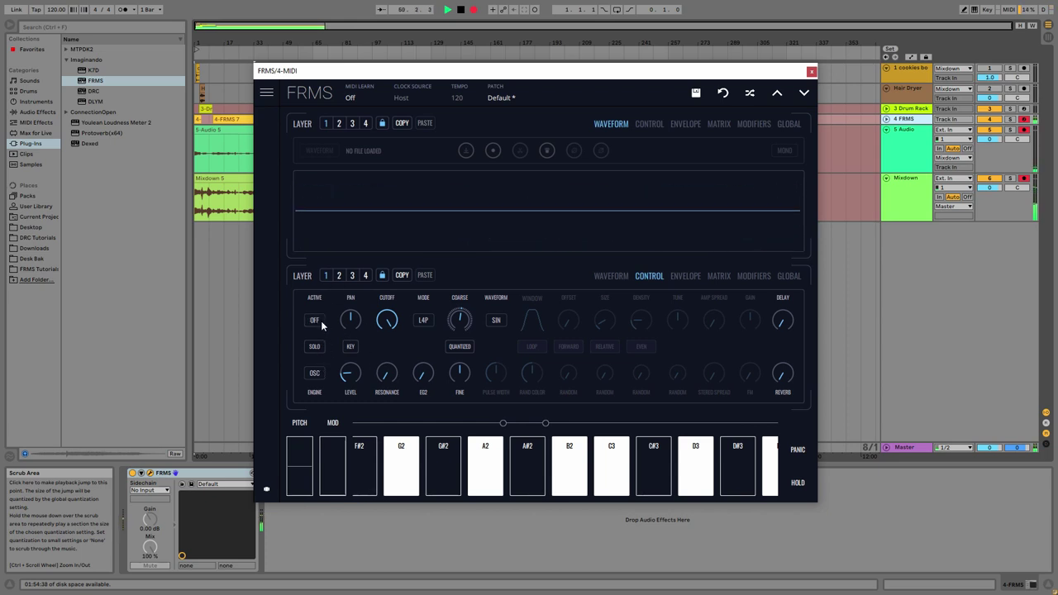
click(321, 321)
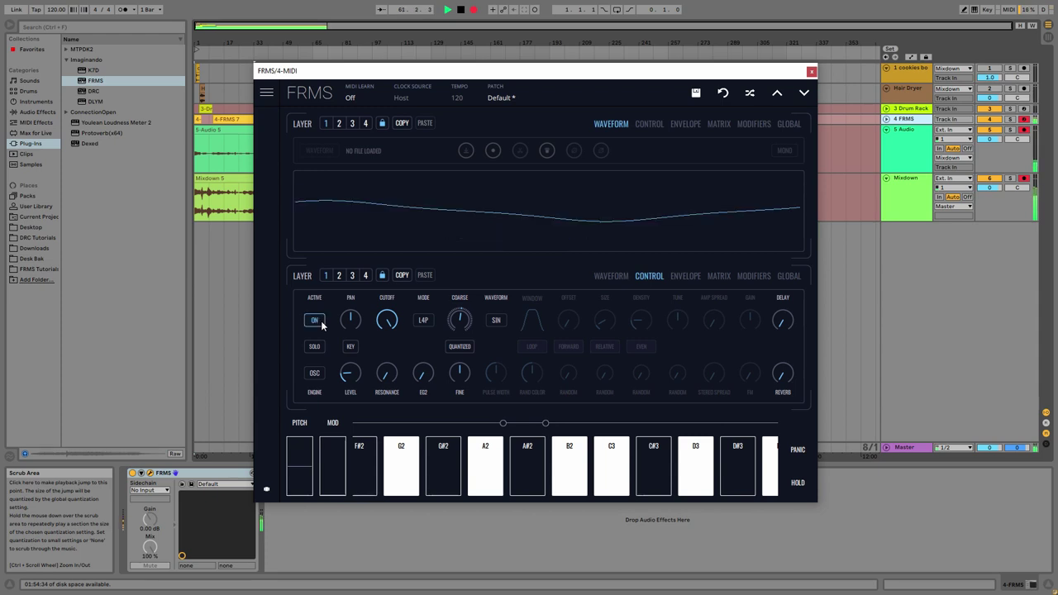
Step: Lower layer 1's coarse tuning to -7
click(354, 273)
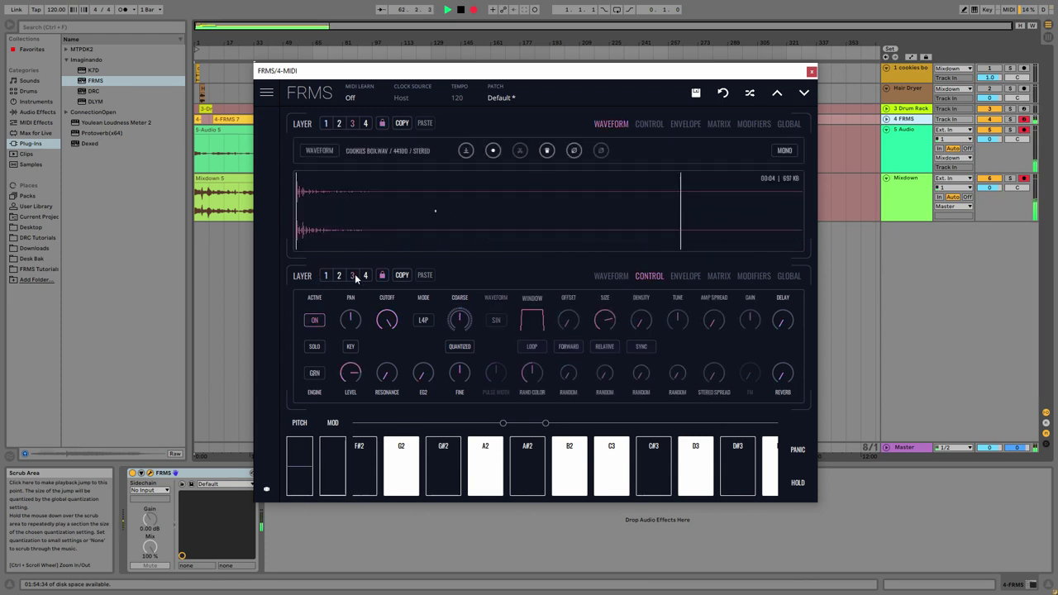
click(323, 275)
mouse_move(461, 322)
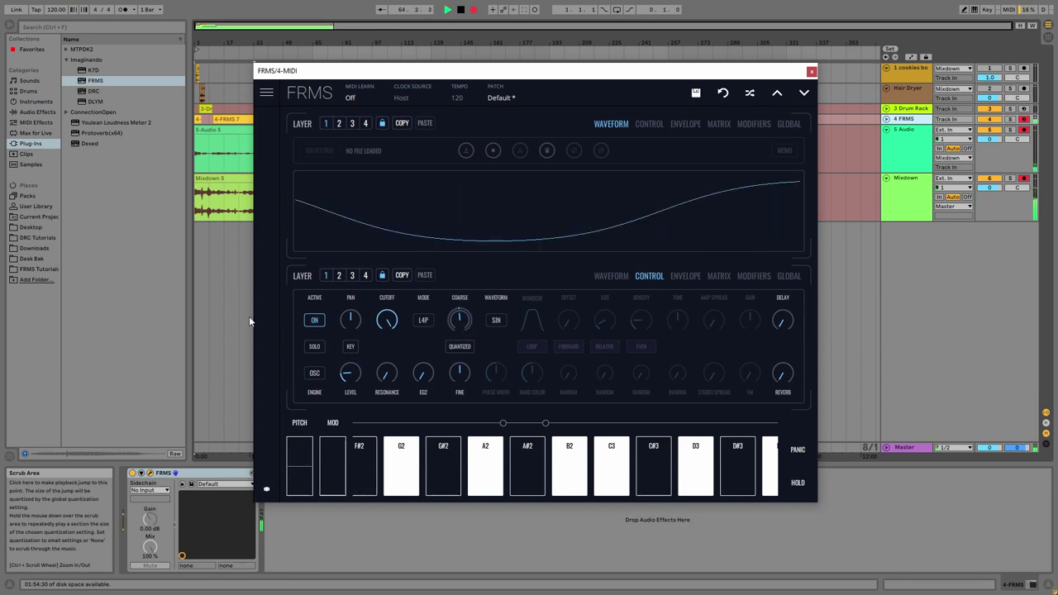
click(312, 321)
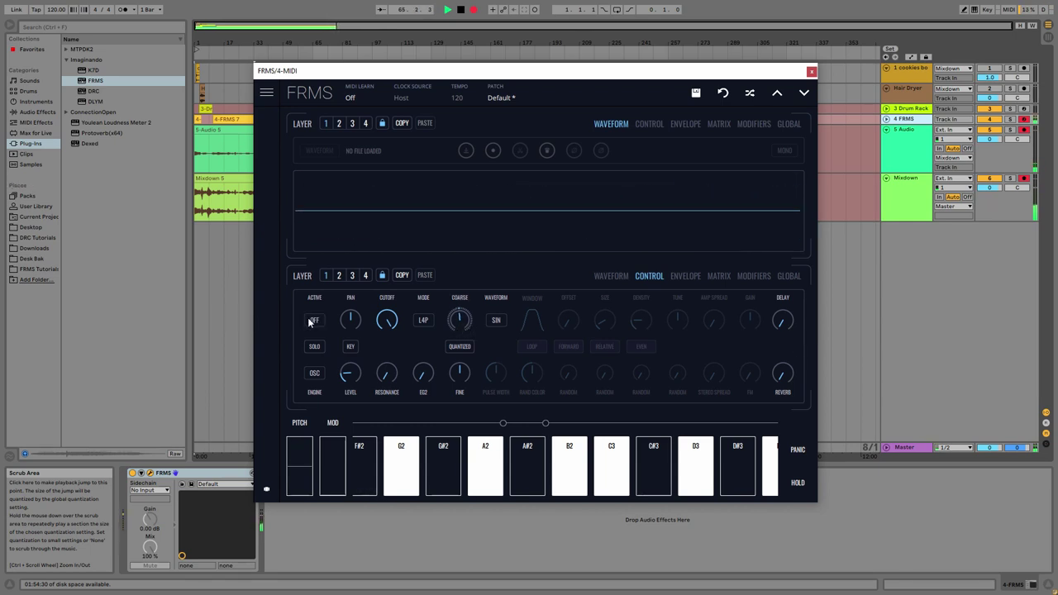
click(313, 320)
drag(456, 314, 450, 350)
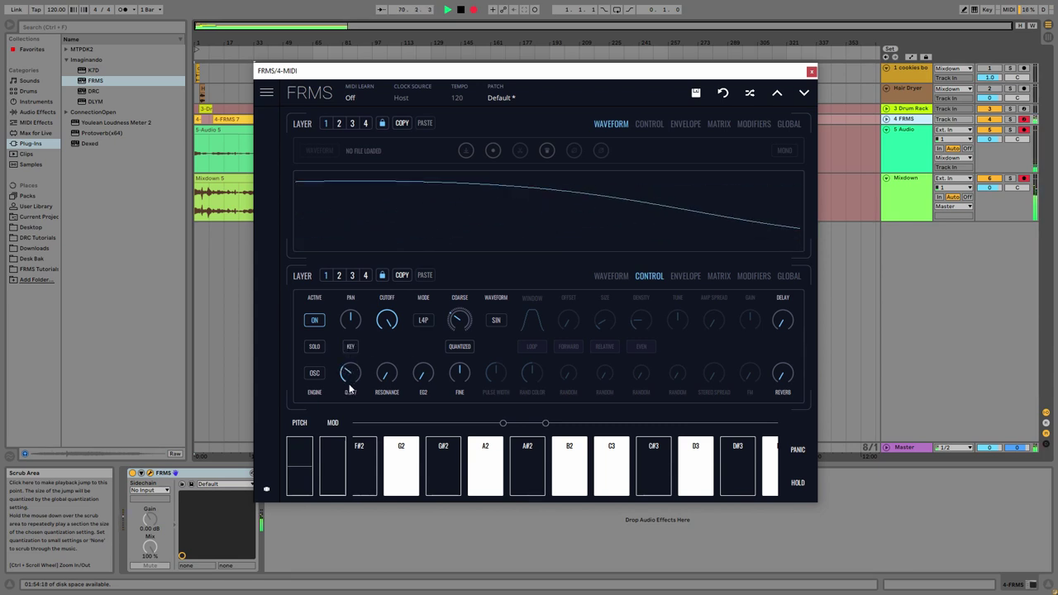
Step: Switch layer 2 from granular to oscillator and lower its level to 0.323
click(365, 275)
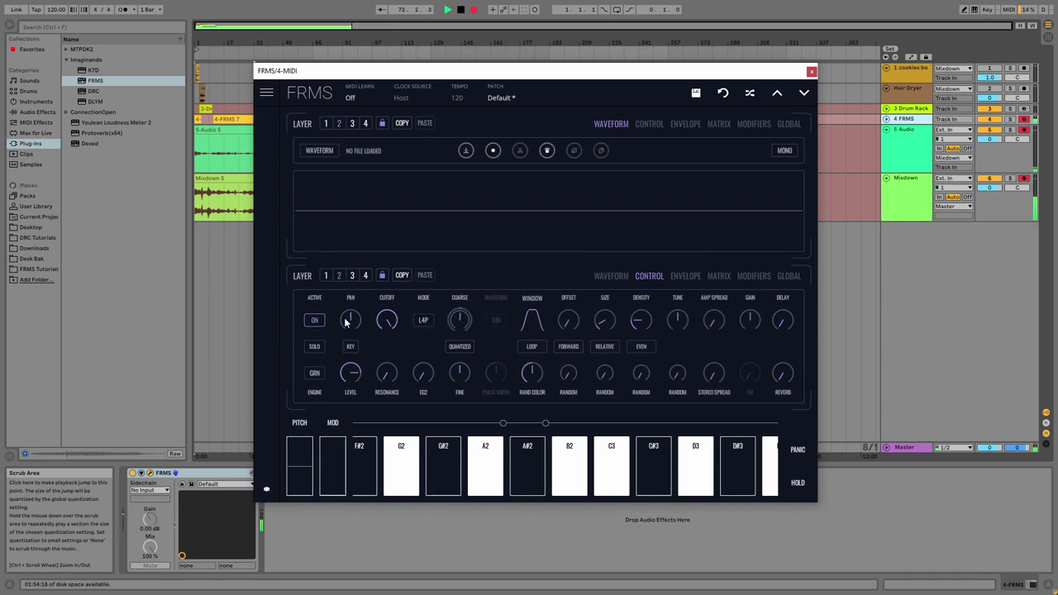
click(315, 373)
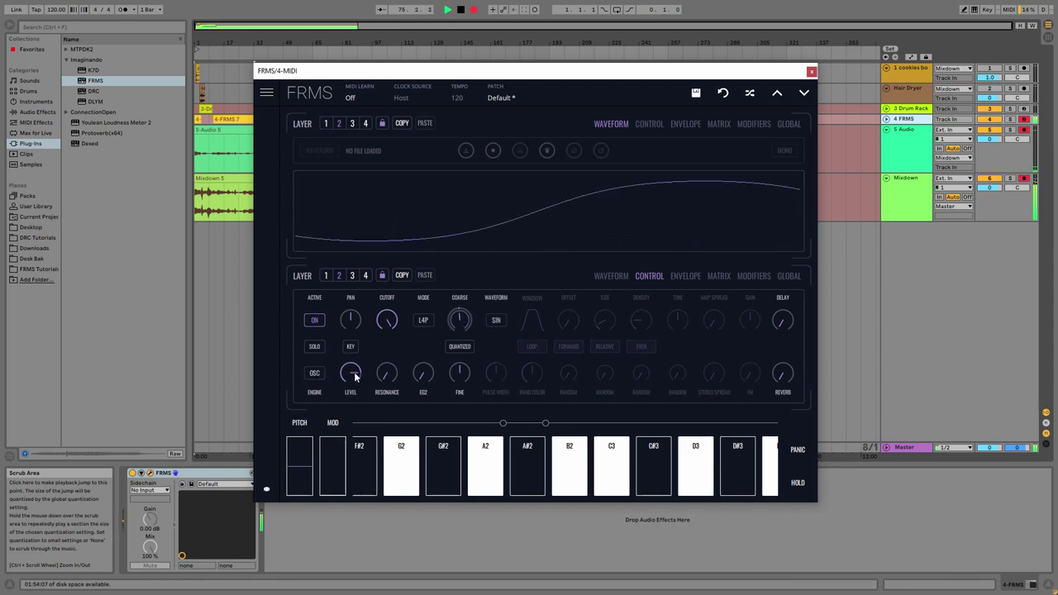
drag(355, 375, 363, 452)
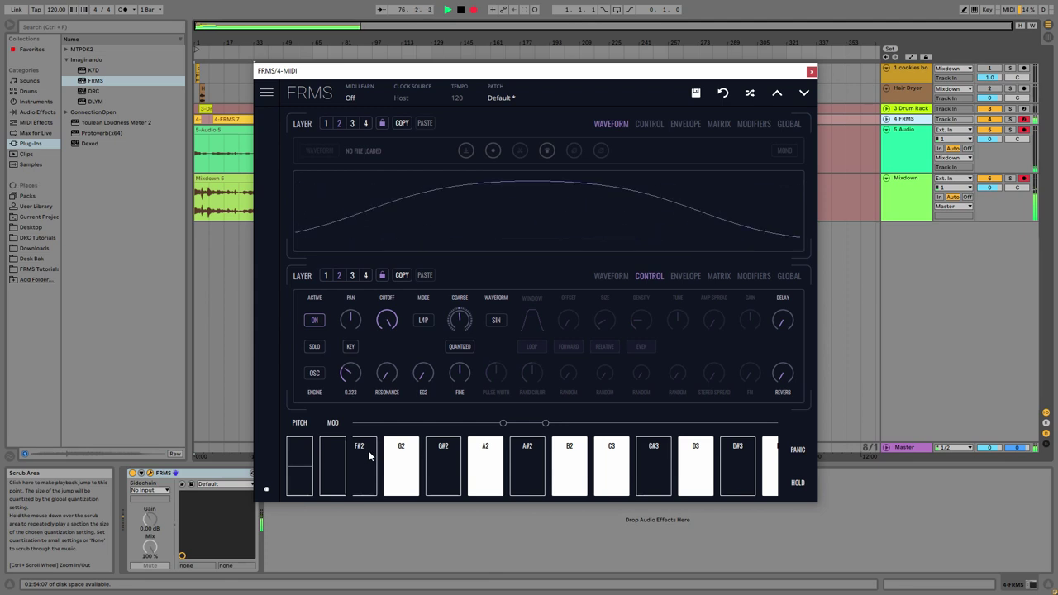
Step: Turn layer 4 on with grain size 0.050, higher coarse tuning and fine 0.940
click(365, 275)
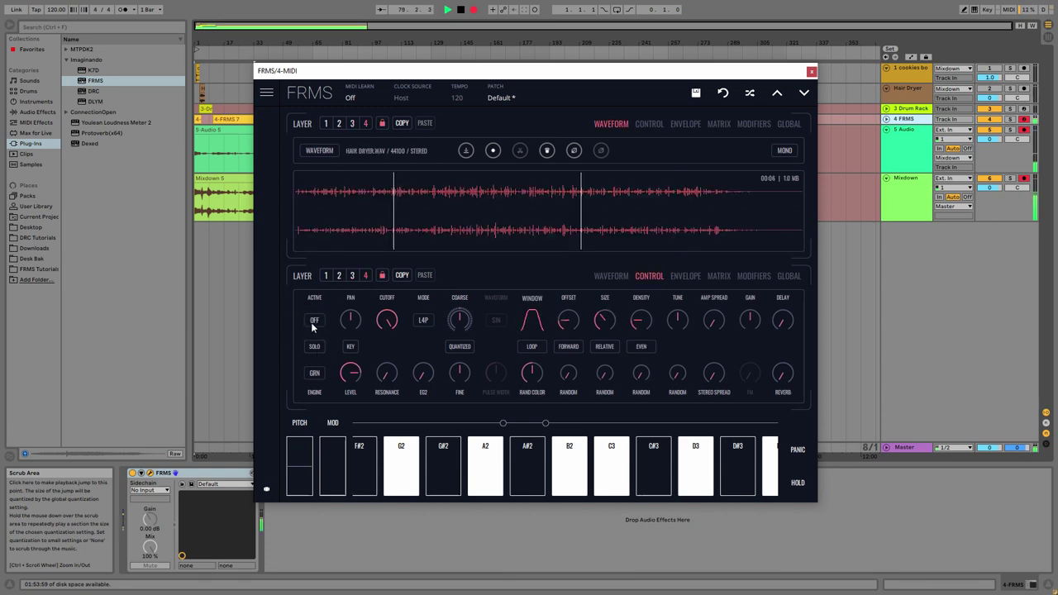
click(314, 323)
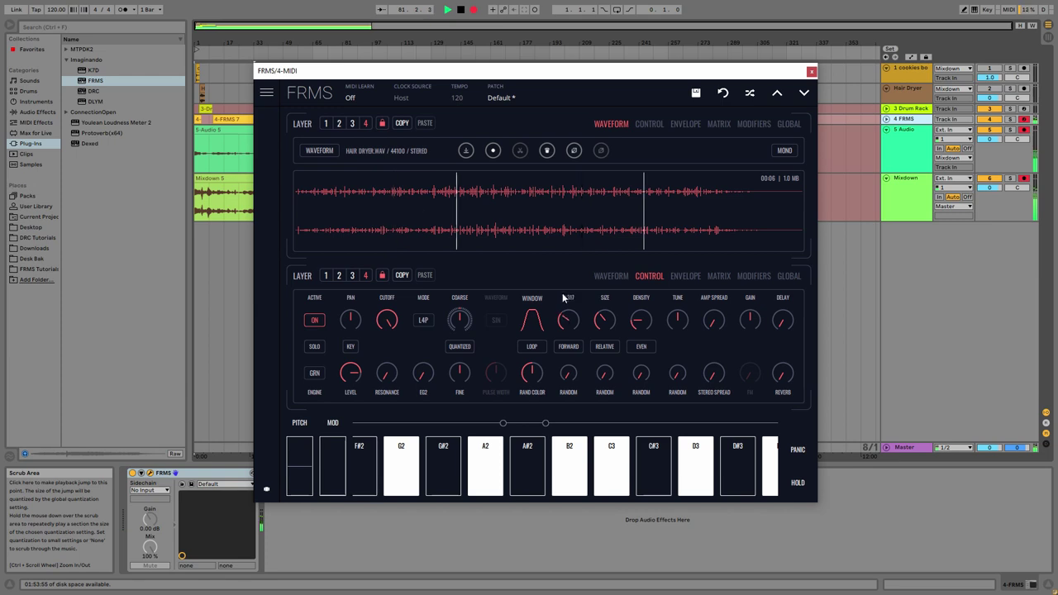
drag(604, 320, 602, 368)
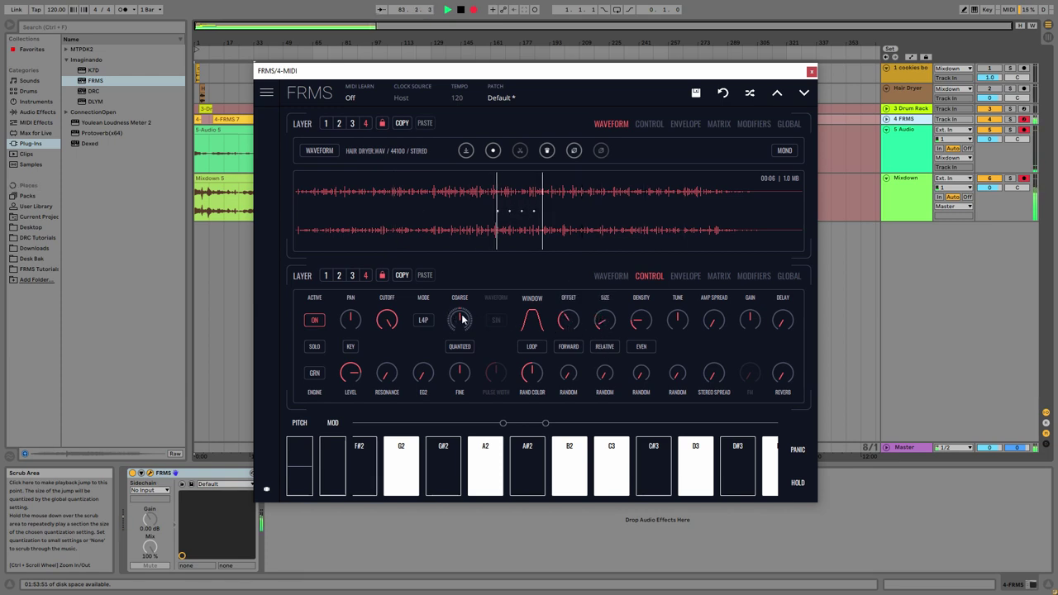
drag(461, 319, 471, 315)
mouse_move(466, 374)
drag(466, 374, 461, 291)
Step: Compare with layer 3, then switch layer 4 off and show layer 3
click(350, 276)
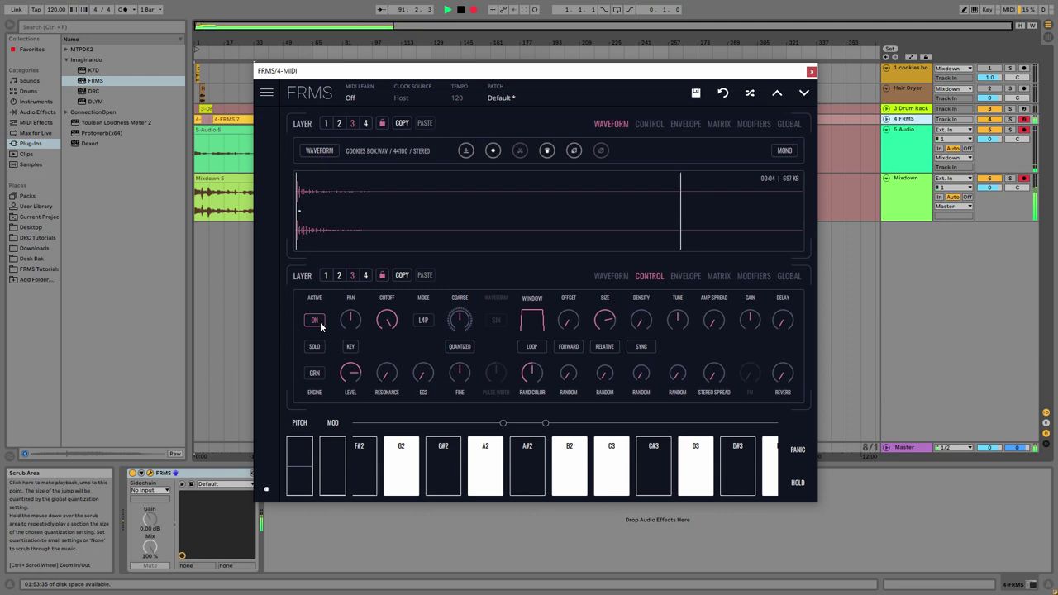
click(364, 276)
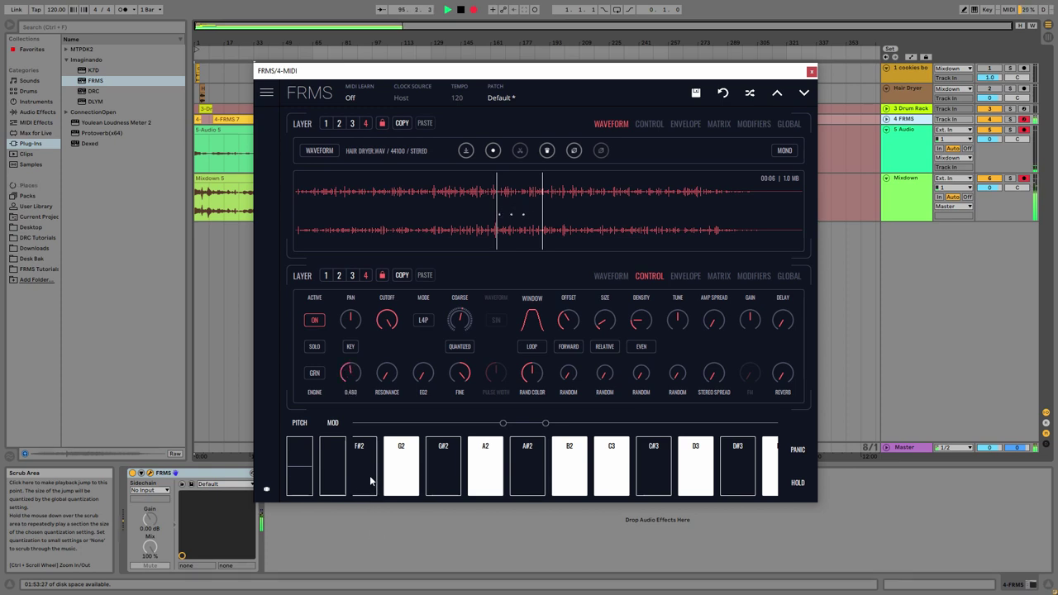
click(312, 324)
click(354, 276)
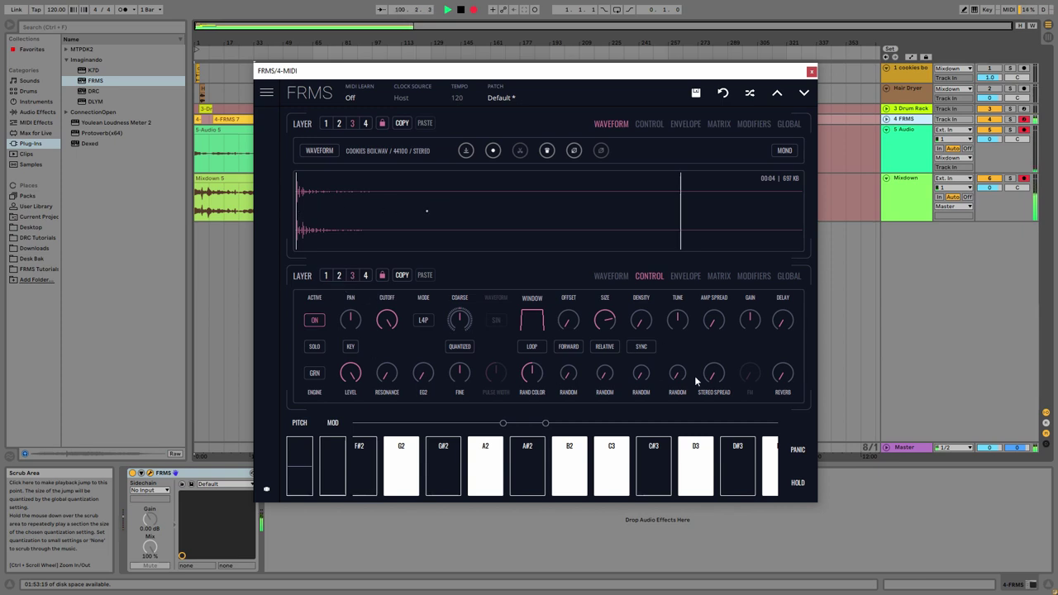
Step: In the Global settings, set the FM linking mode to include layer 2
click(338, 275)
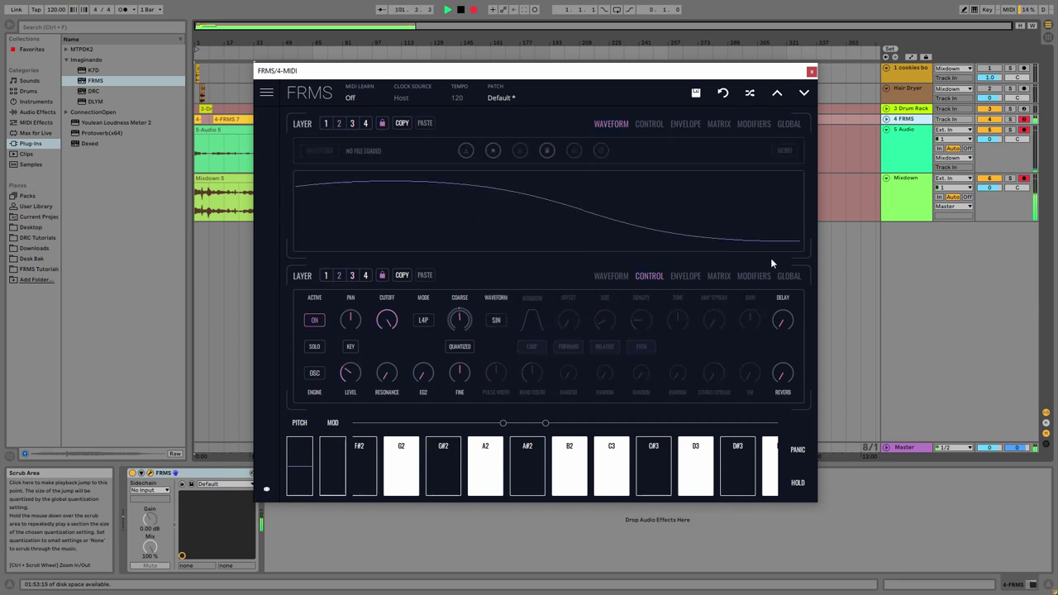
click(789, 276)
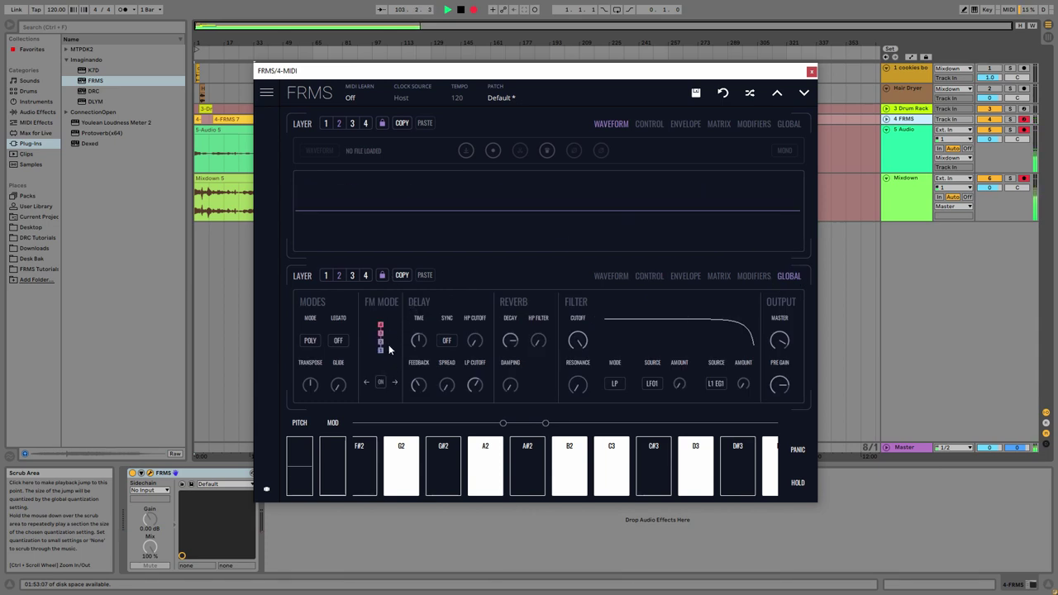
click(379, 324)
click(380, 333)
click(381, 348)
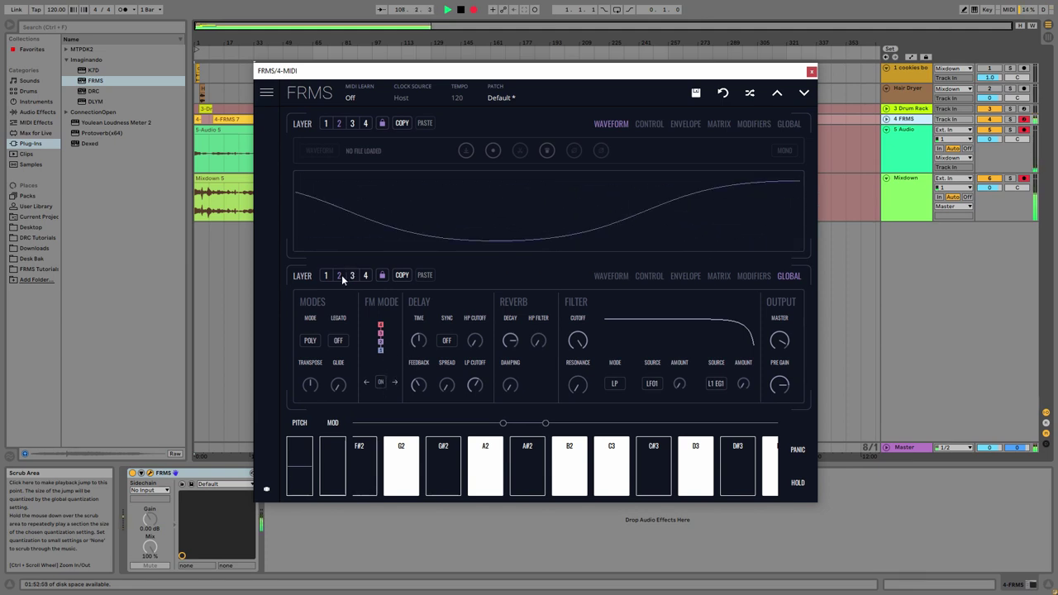
Step: Set layer 2's FM to 0.587, and layer 3's FM to 0.293 with reverb 0.333
click(648, 276)
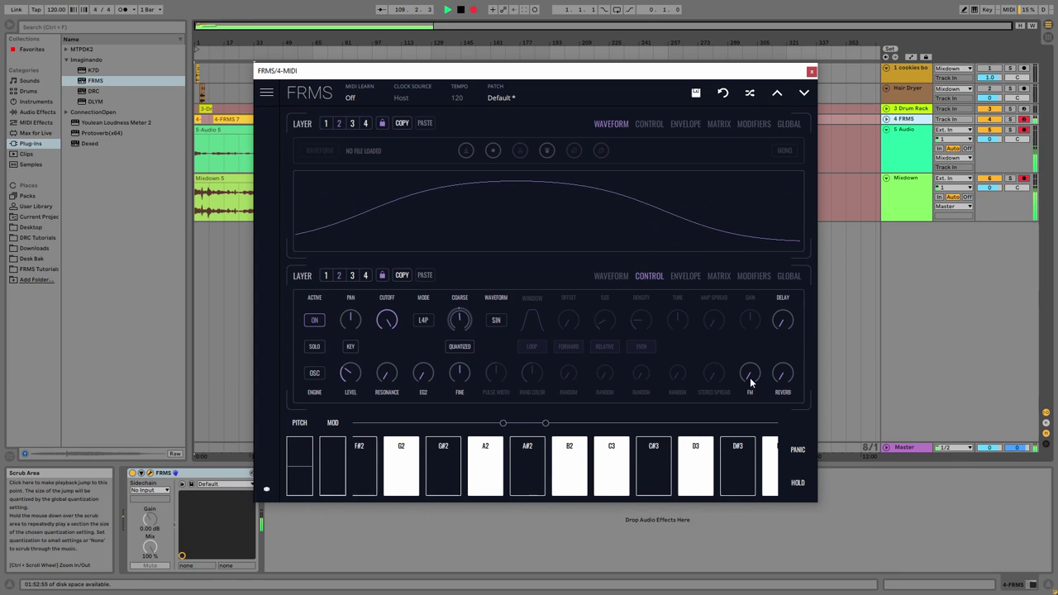
mouse_move(749, 377)
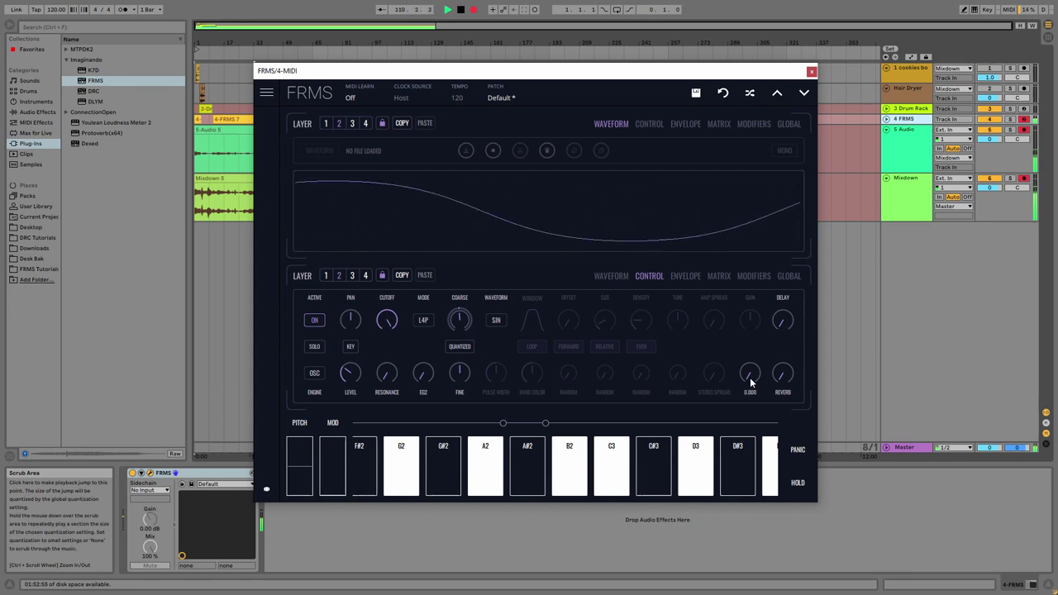
drag(751, 378, 747, 348)
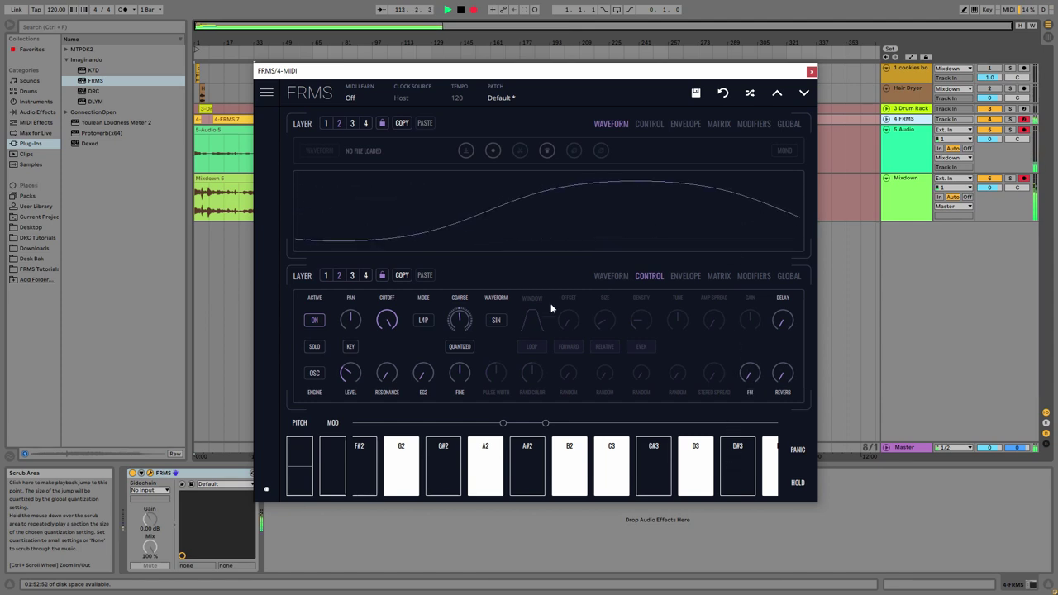
click(353, 276)
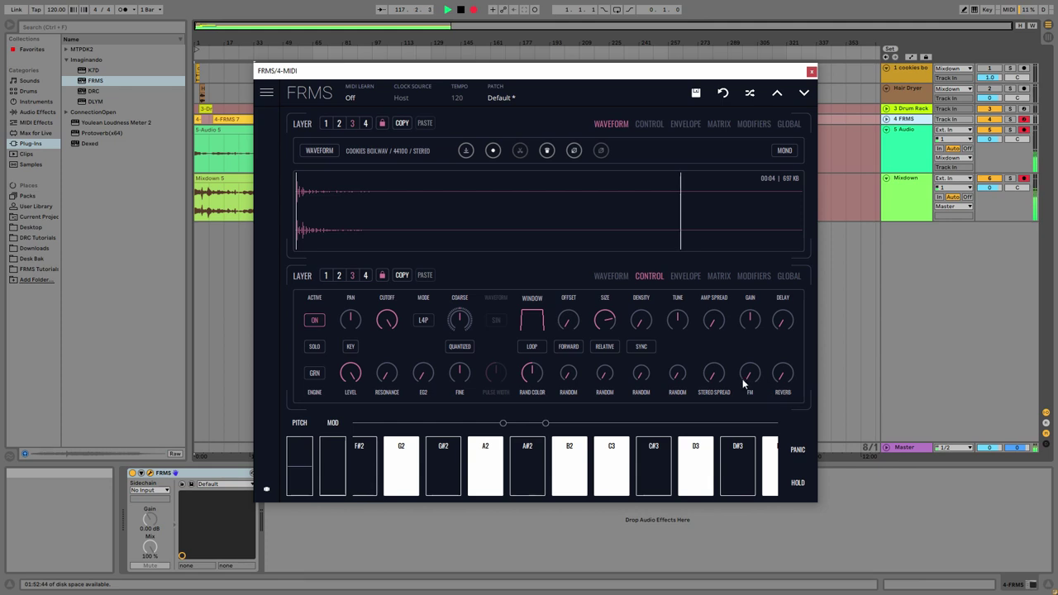
mouse_move(751, 376)
mouse_down()
mouse_move(753, 192)
mouse_move(763, 284)
mouse_up()
mouse_move(801, 369)
mouse_down()
mouse_move(785, 351)
mouse_move(786, 323)
mouse_move(775, 328)
mouse_up()
Step: Switch layer 4 on with a rectangular grain window, density 0.280 and a little reverb
click(365, 276)
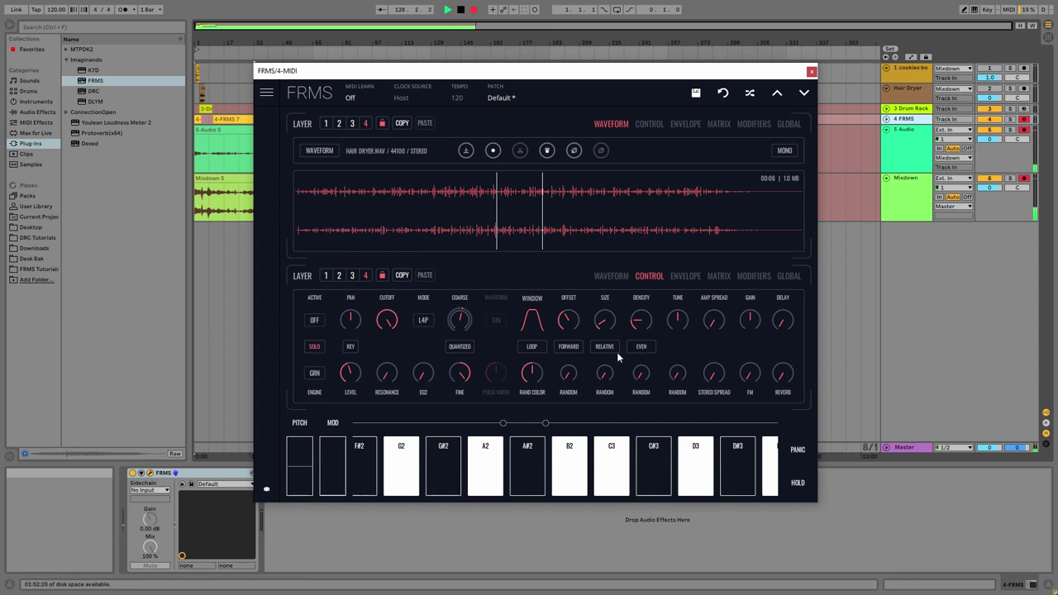
click(321, 320)
click(531, 319)
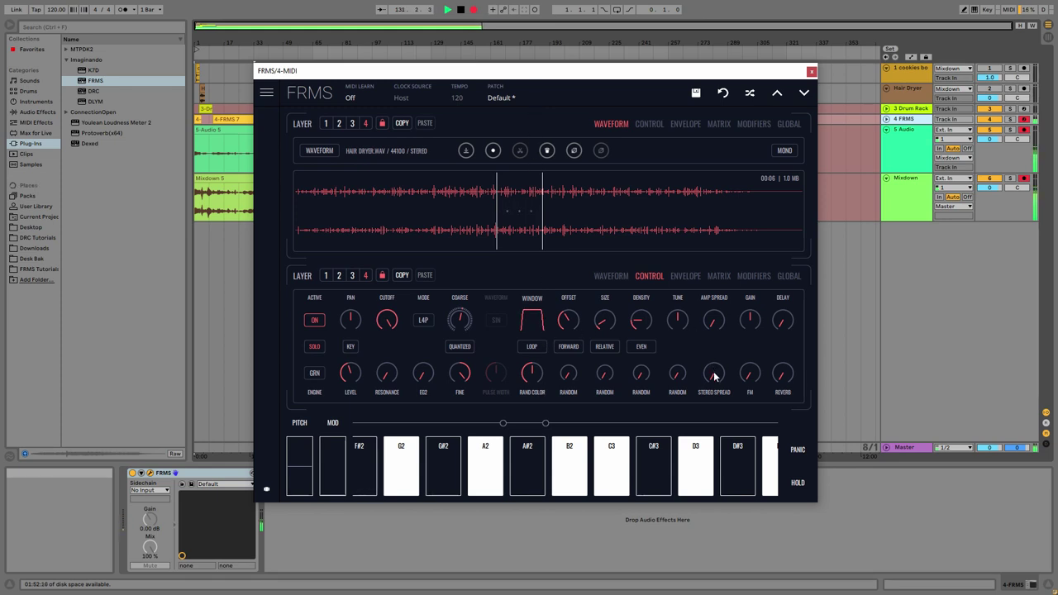
drag(715, 373, 708, 246)
mouse_move(638, 320)
mouse_down()
mouse_move(637, 303)
mouse_move(646, 310)
mouse_up()
drag(776, 379, 776, 325)
Step: Widen layer 4's stereo spread to 0.557, randomise its offset, and readjust density
drag(714, 374, 724, 394)
mouse_move(567, 372)
mouse_down()
mouse_move(572, 329)
mouse_move(569, 346)
mouse_move(578, 337)
mouse_up()
drag(641, 324, 639, 334)
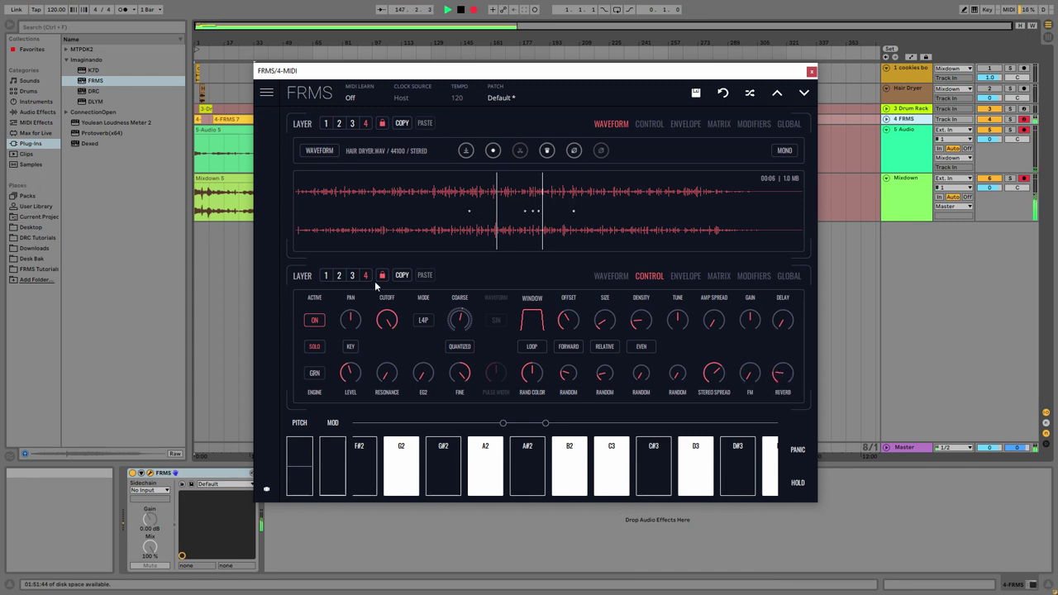
click(357, 279)
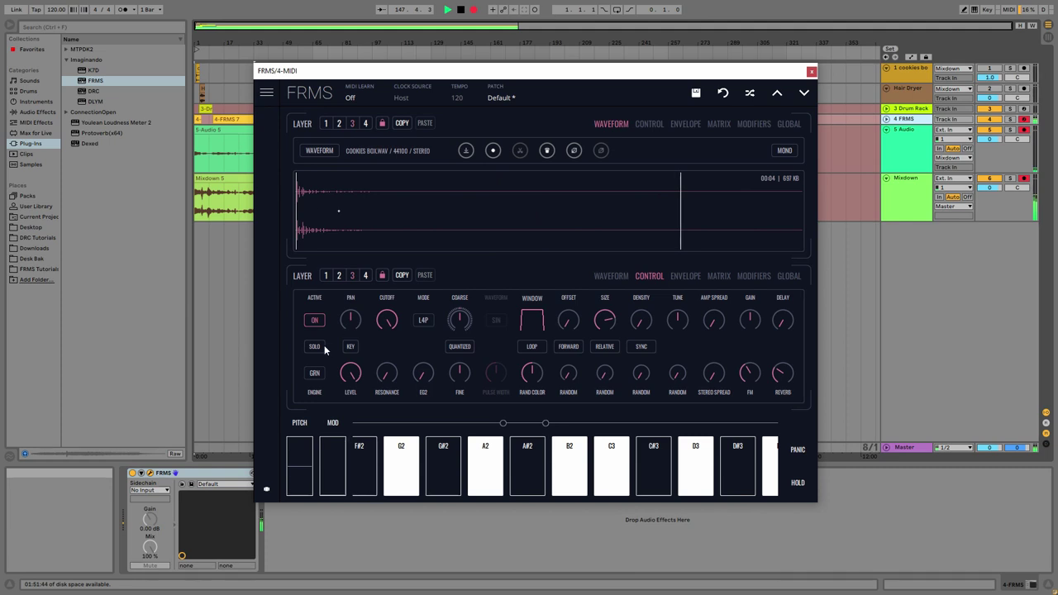
click(366, 275)
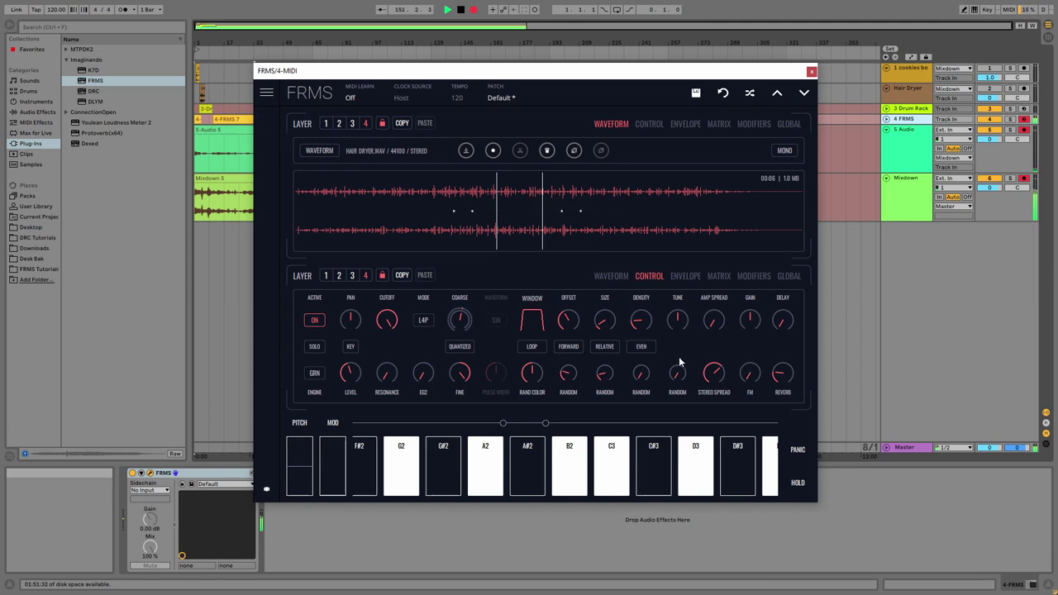
mouse_move(643, 316)
drag(642, 293, 638, 327)
Step: Select layer 2 and lengthen its EG2 attack to 0.443
click(338, 124)
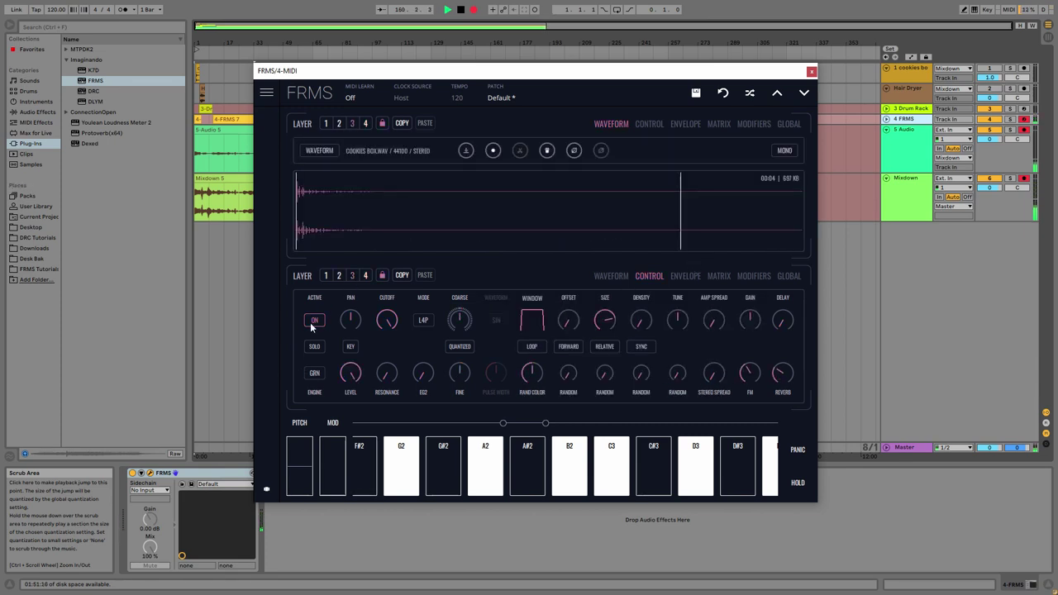
click(365, 275)
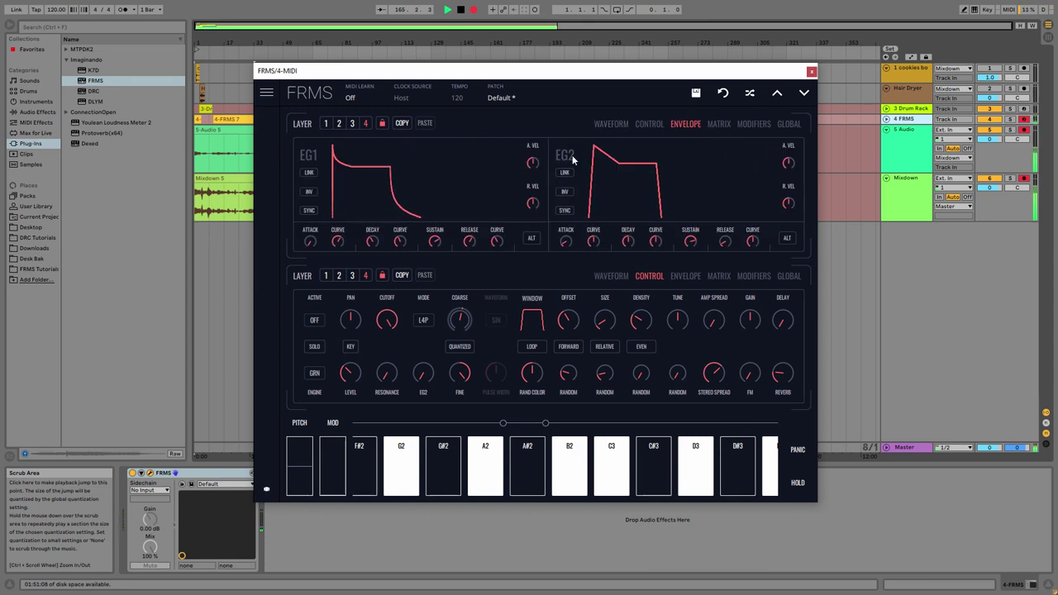
click(338, 123)
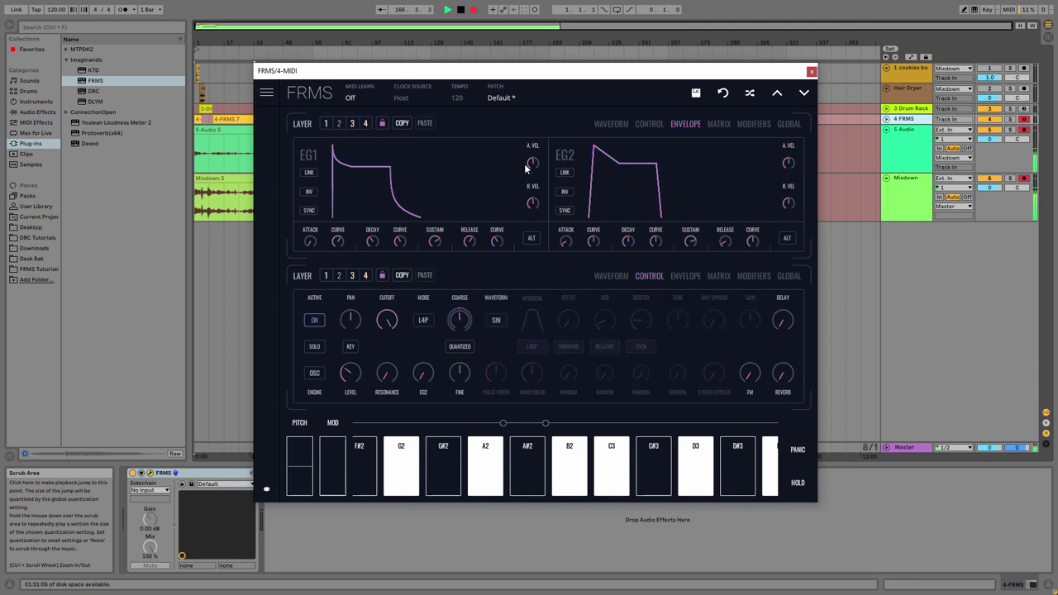
click(715, 123)
click(673, 123)
drag(565, 240, 567, 186)
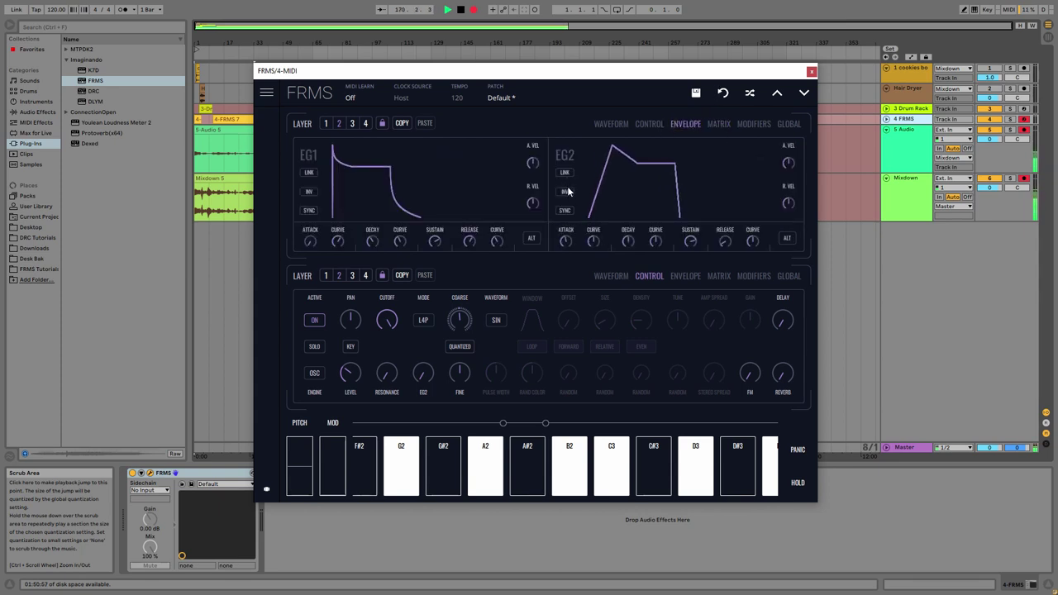
Step: In the modulation matrix, raise layer 2's EG2-to-FM amount to about 0.753
click(716, 126)
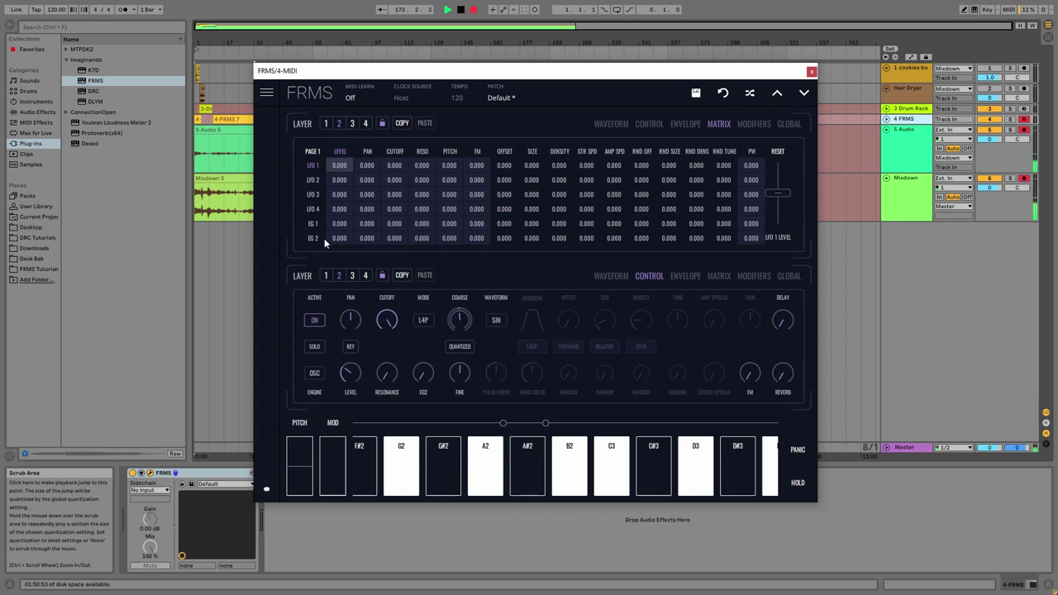
click(475, 238)
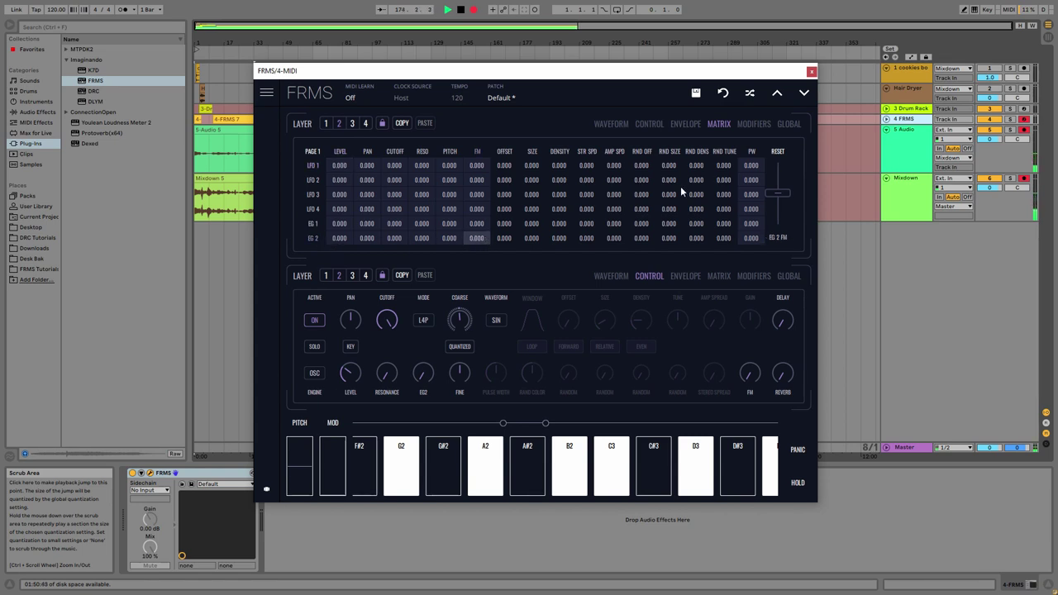
drag(775, 172, 802, 168)
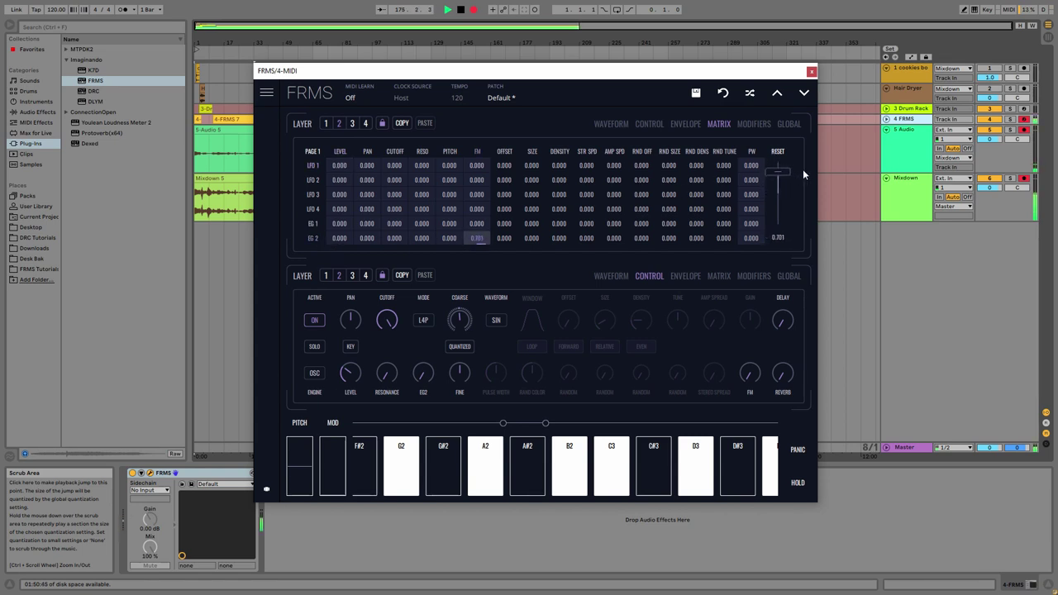
click(693, 124)
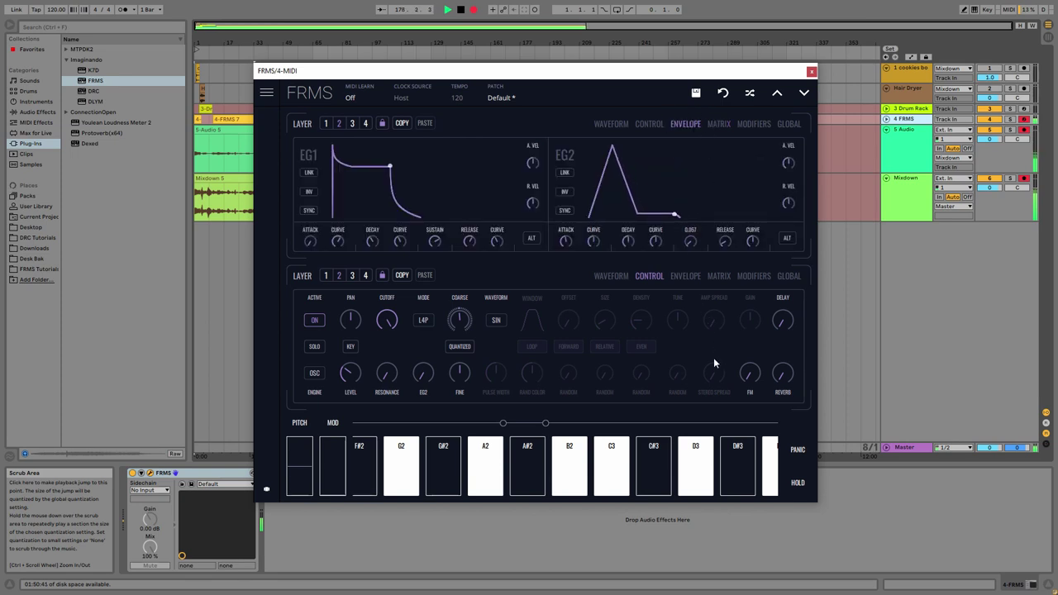
Step: Switch EG2 to alternate times and set attack and decay to about 5300 ms
click(786, 238)
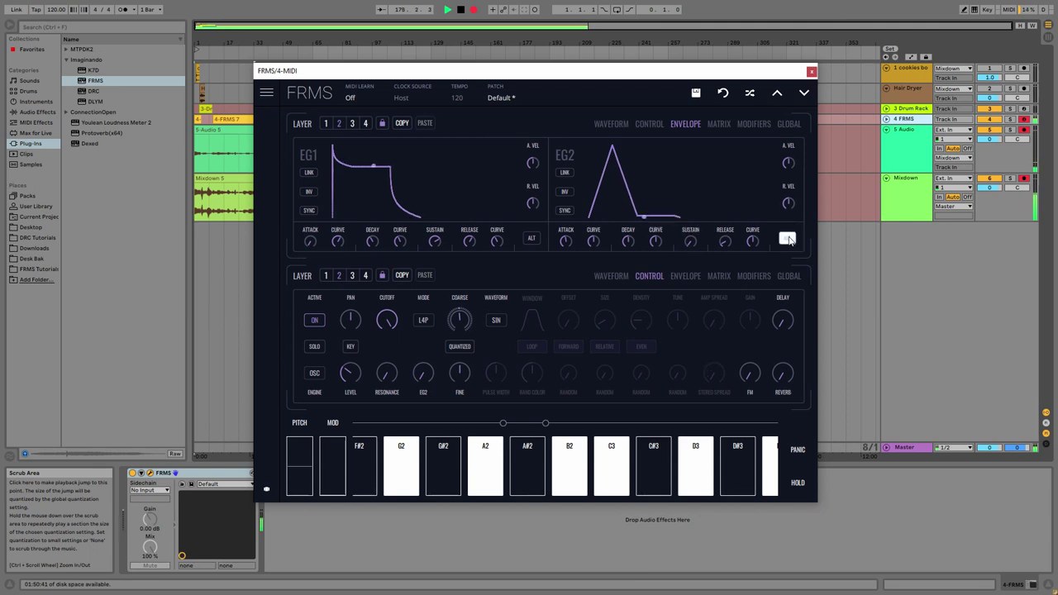
drag(593, 241, 588, 175)
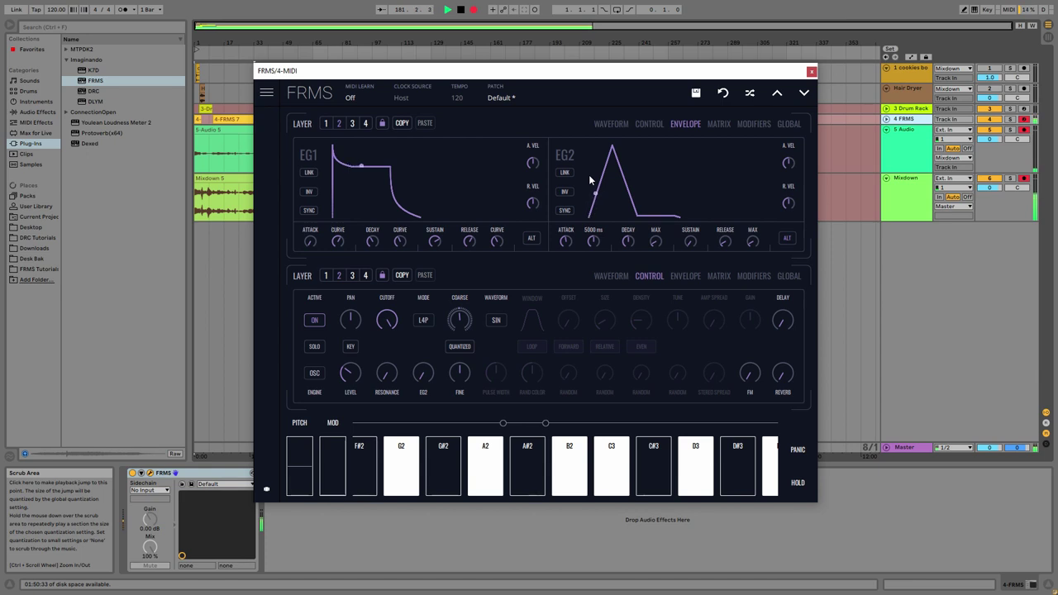
drag(588, 175, 600, 176)
drag(660, 244, 658, 240)
drag(659, 202, 671, 171)
drag(593, 238, 595, 238)
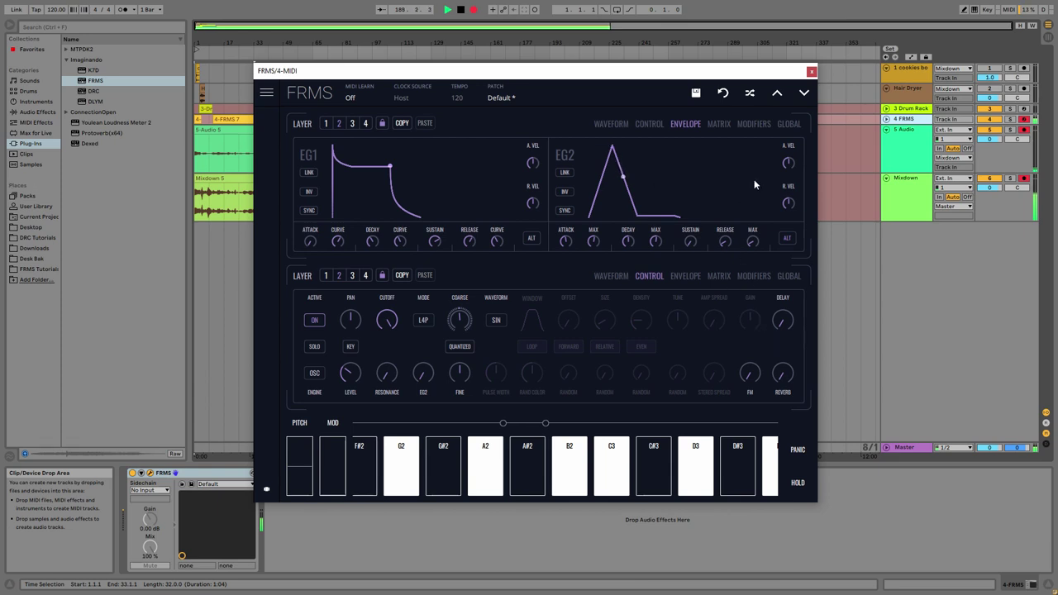
Step: Raise layer 2's EG 2 / FM matrix amount to the full 1.000
click(718, 276)
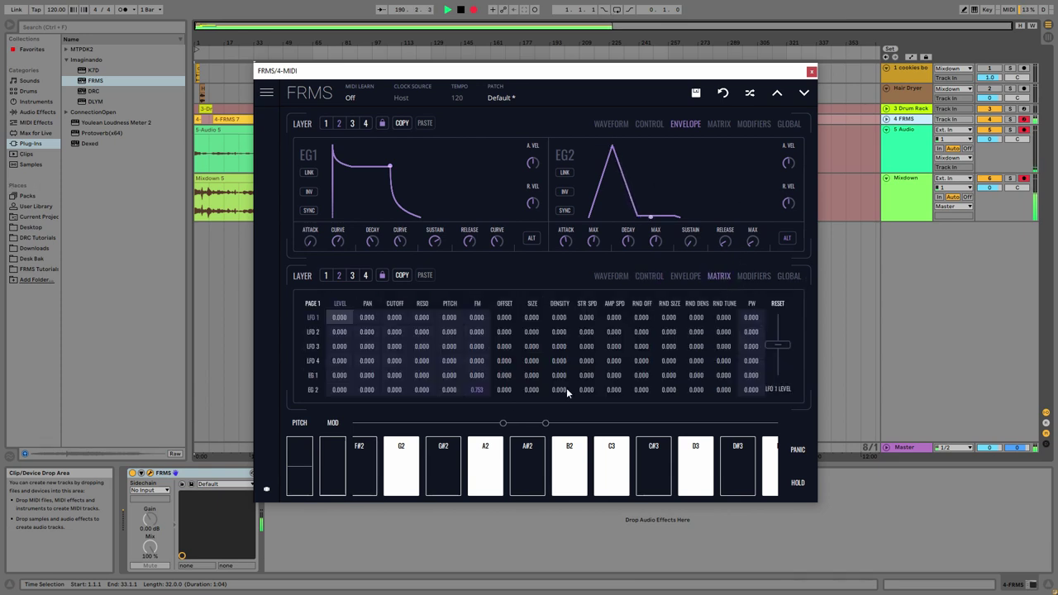
click(479, 389)
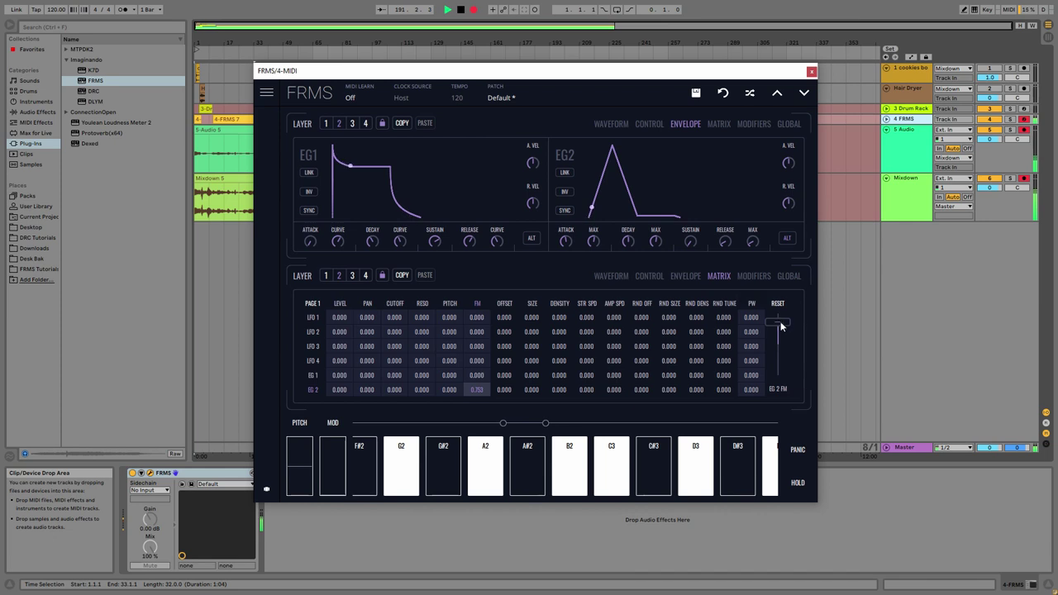
drag(782, 325, 807, 312)
click(340, 389)
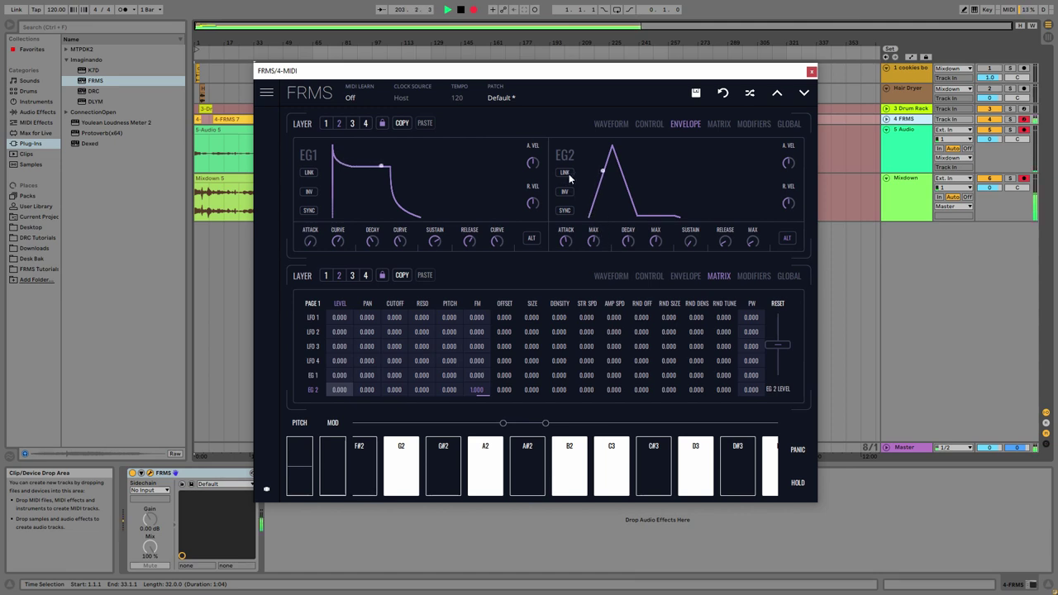
mouse_move(563, 240)
Step: Select layer 1 and start lengthening its EG2 attack, comparing against layer 2
click(325, 123)
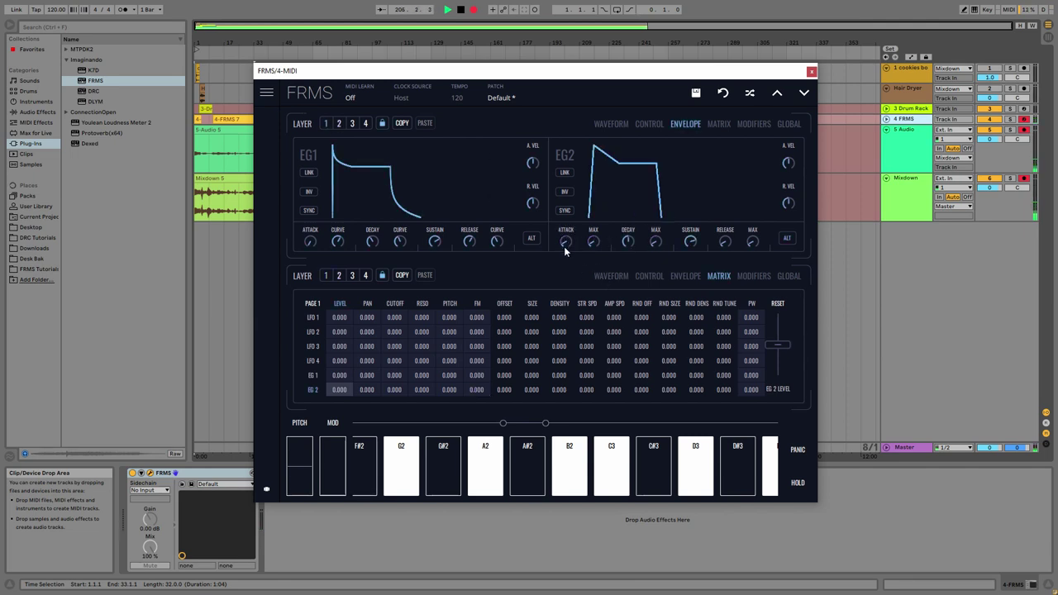
mouse_move(564, 246)
drag(566, 245, 585, 178)
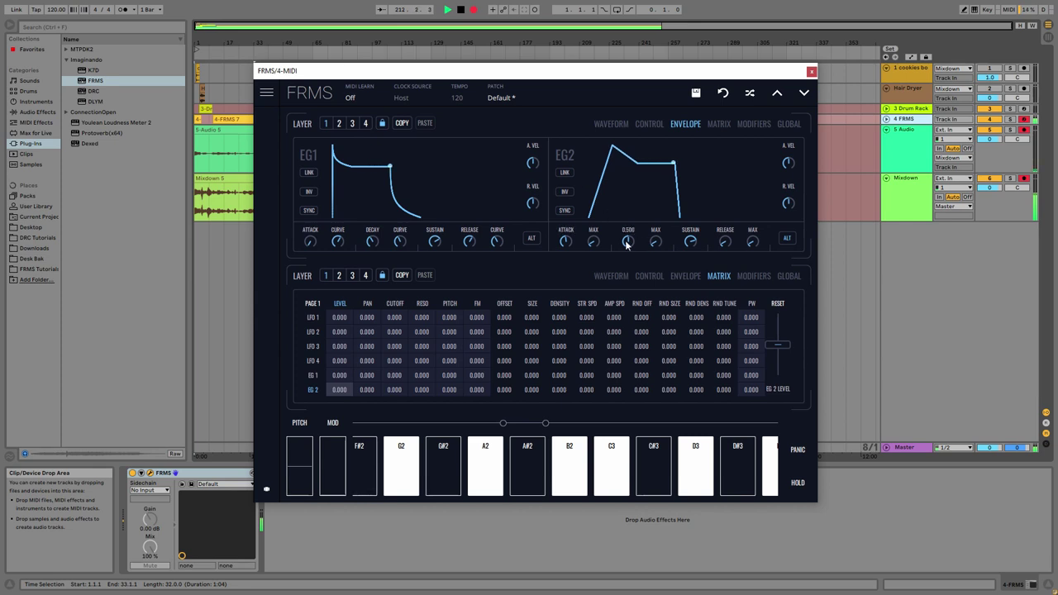
click(338, 124)
mouse_move(594, 240)
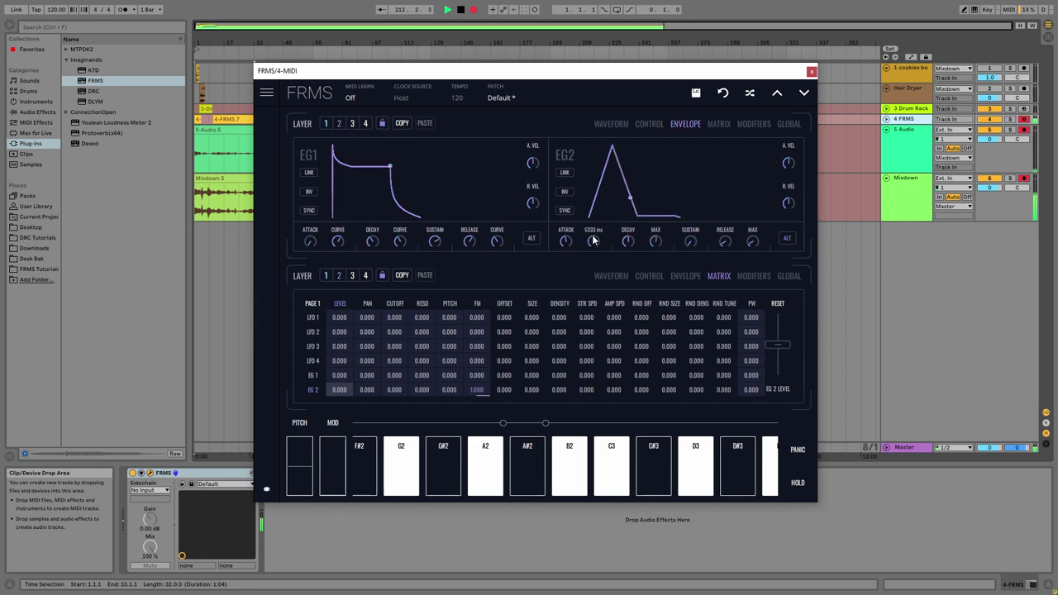
click(330, 123)
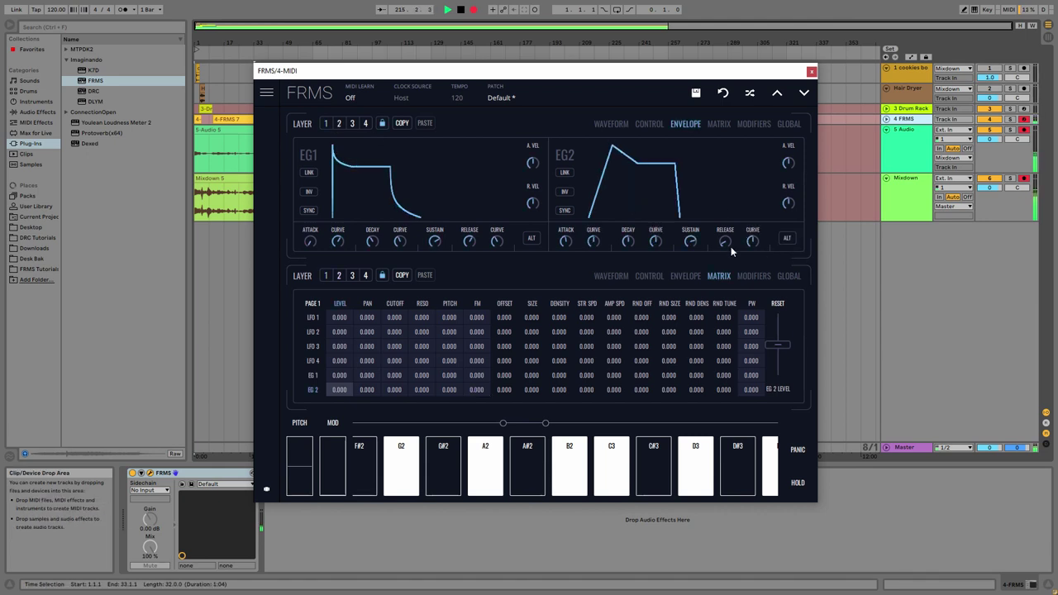
mouse_move(593, 242)
Step: Set EG2 attack to ~4100 ms, decay ~5266 ms, sustain 0.200, and level modulation to 0.660
click(787, 238)
drag(603, 237, 611, 170)
drag(659, 219, 673, 173)
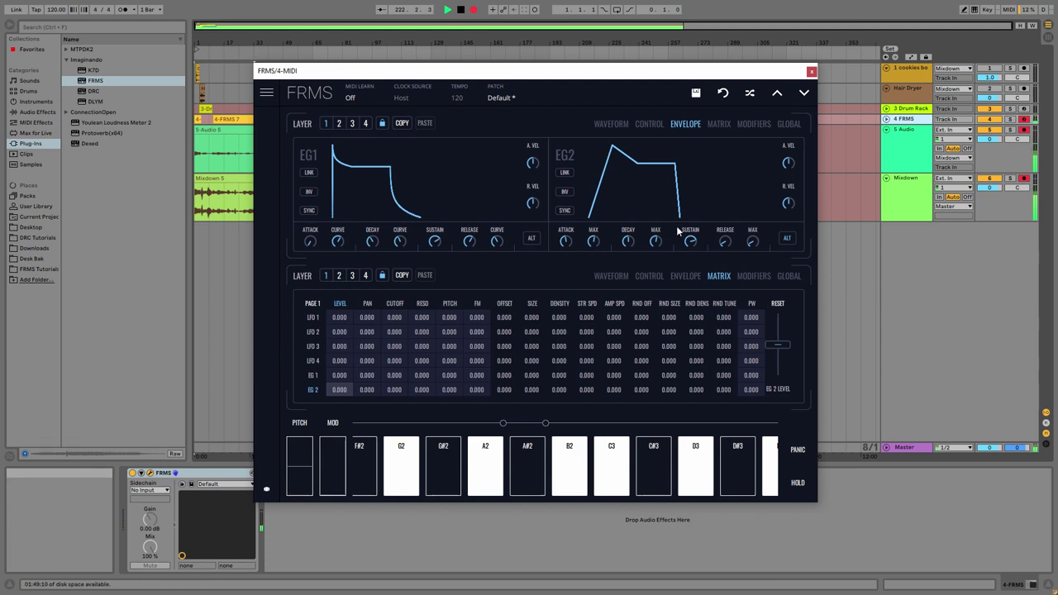
mouse_move(689, 241)
mouse_down()
mouse_move(703, 366)
mouse_move(703, 352)
mouse_up()
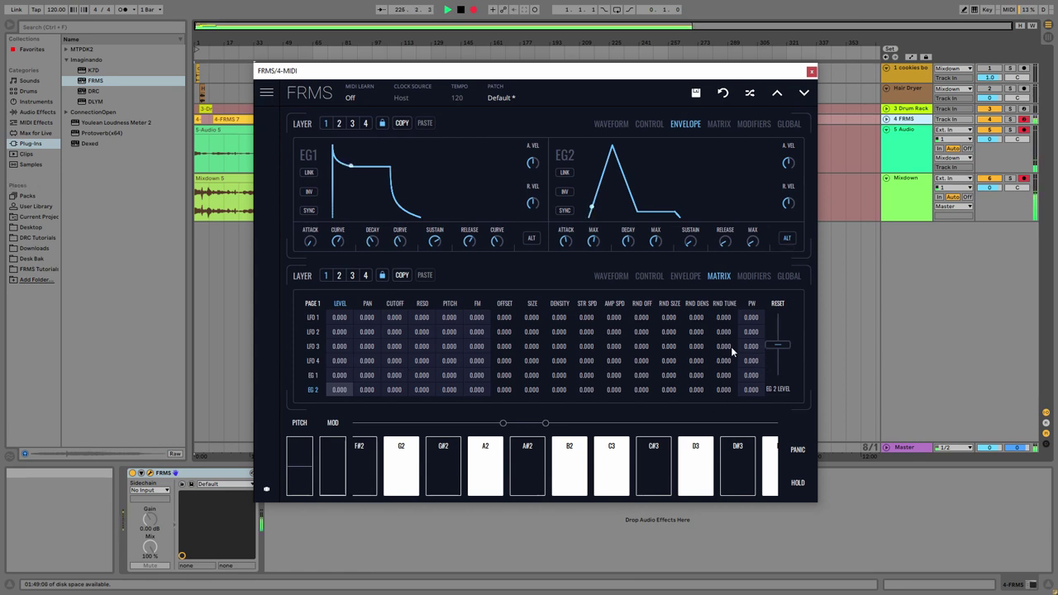
mouse_move(776, 344)
mouse_down()
mouse_move(775, 325)
mouse_move(783, 377)
mouse_move(779, 328)
mouse_up()
Step: Swing layer 1's EG 2 LEVEL matrix amount from 1.000 down to -1.000
click(615, 276)
click(649, 276)
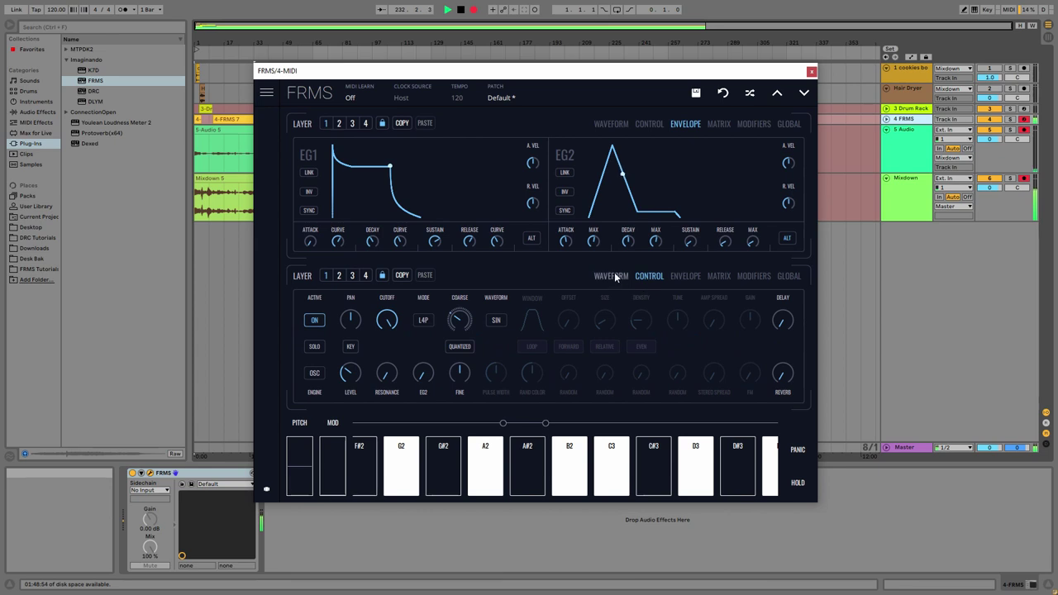
click(613, 275)
click(649, 276)
click(754, 276)
click(718, 276)
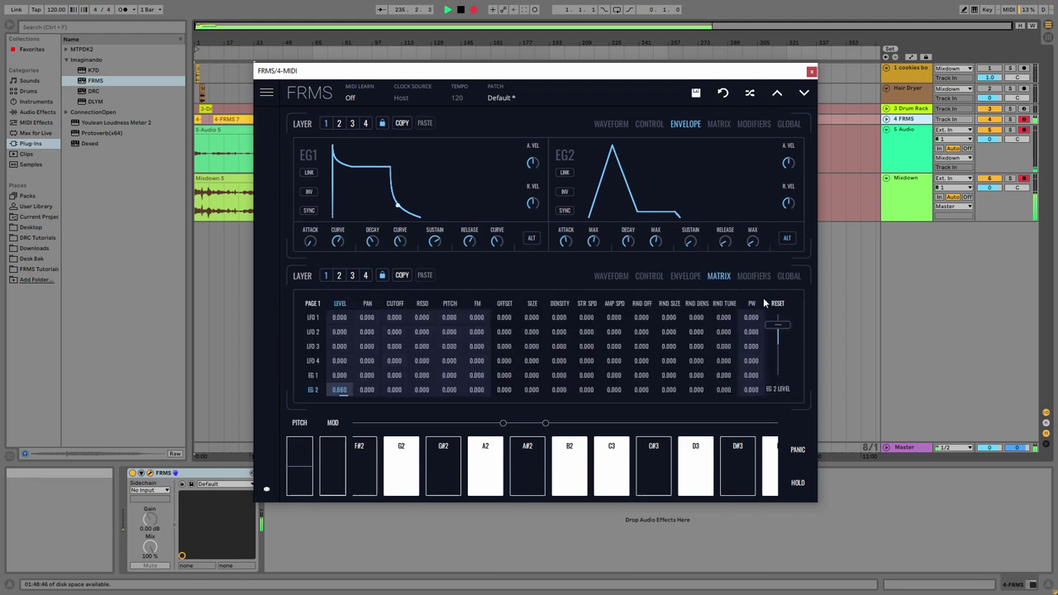
drag(778, 312, 778, 310)
click(777, 346)
drag(775, 344, 777, 376)
Step: Set EG 2 level modulation to -0.410 and lower the layer Level knob to 0.537
click(648, 276)
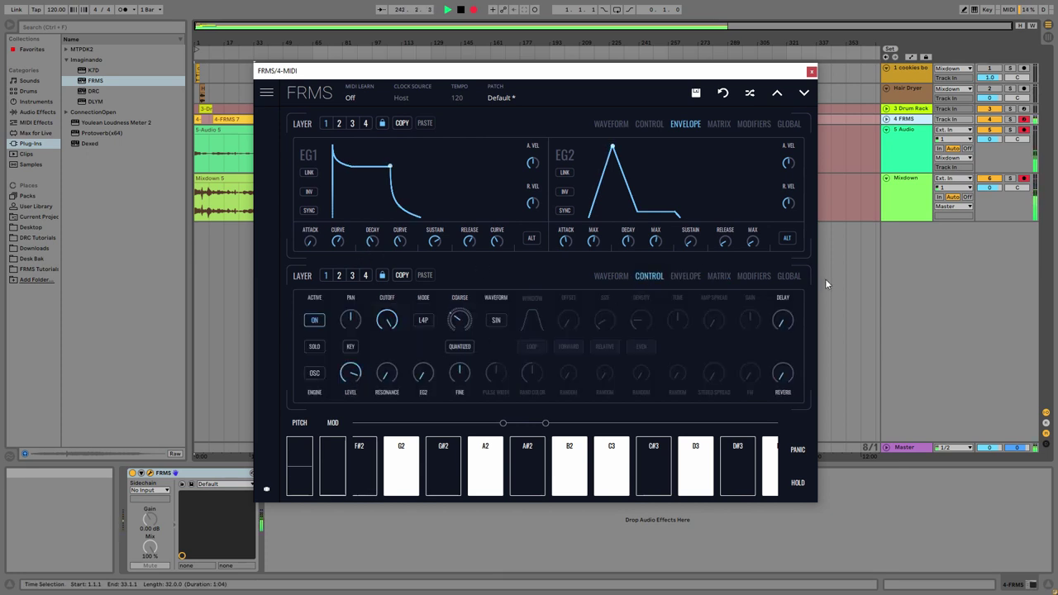
click(728, 275)
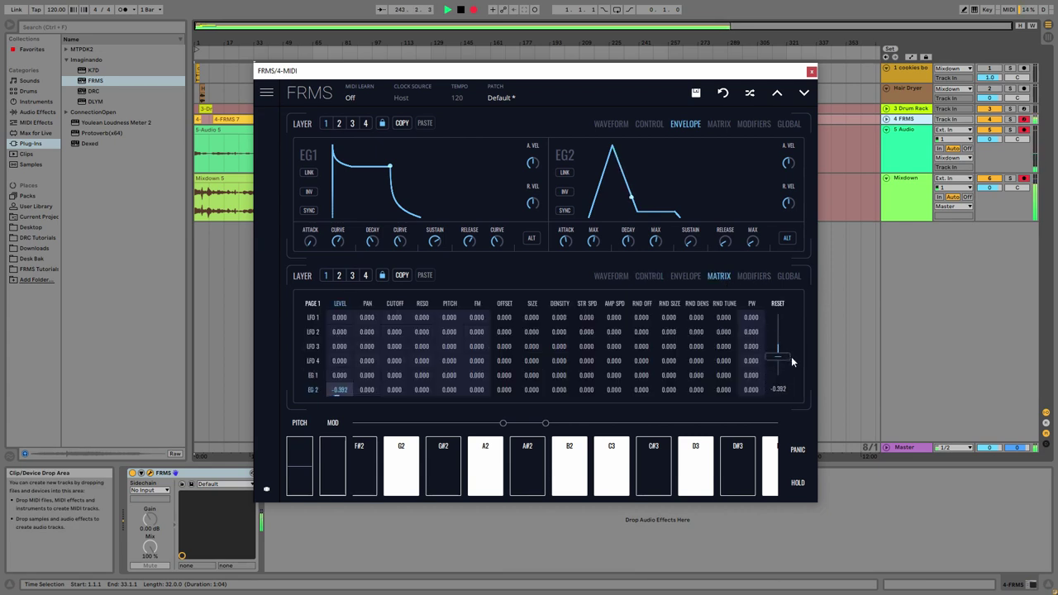
drag(791, 361, 791, 363)
click(649, 276)
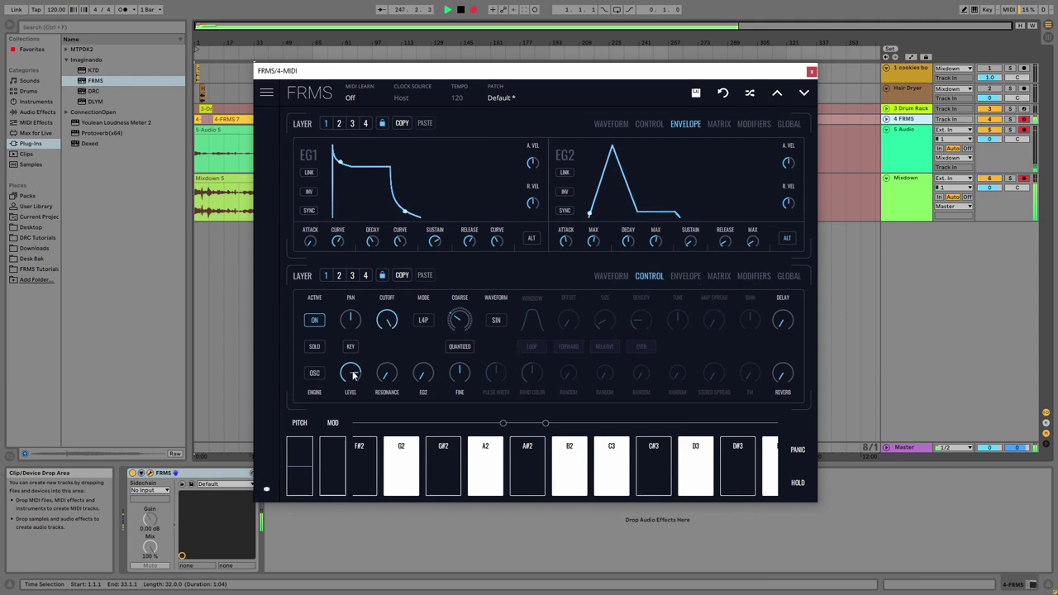
drag(350, 373, 355, 418)
Step: Fine-tune the negative EG 2 level modulation to about -0.5
click(718, 275)
drag(777, 357, 781, 364)
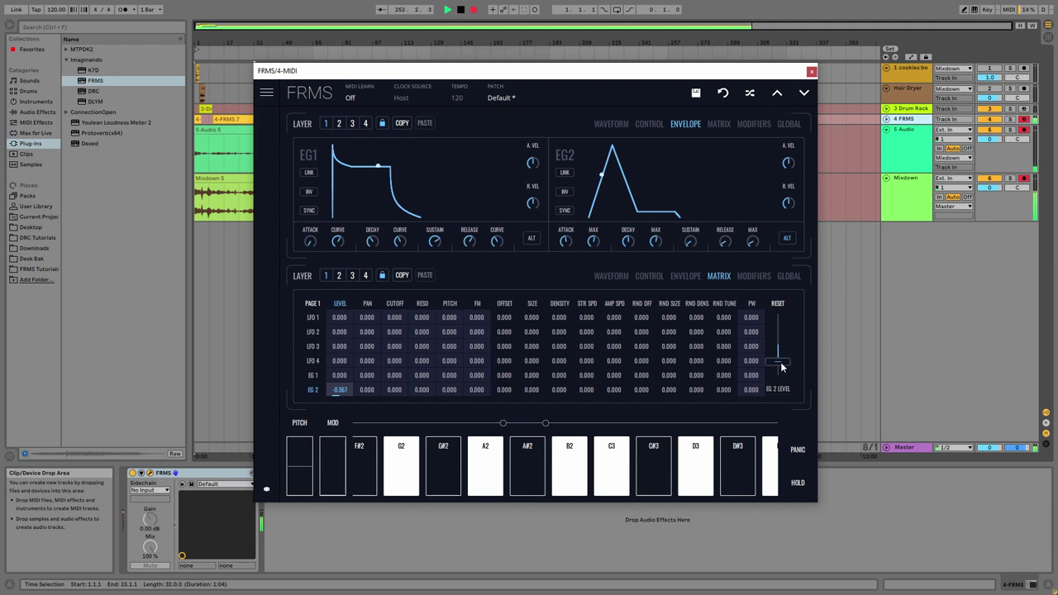
click(781, 366)
drag(783, 364, 787, 362)
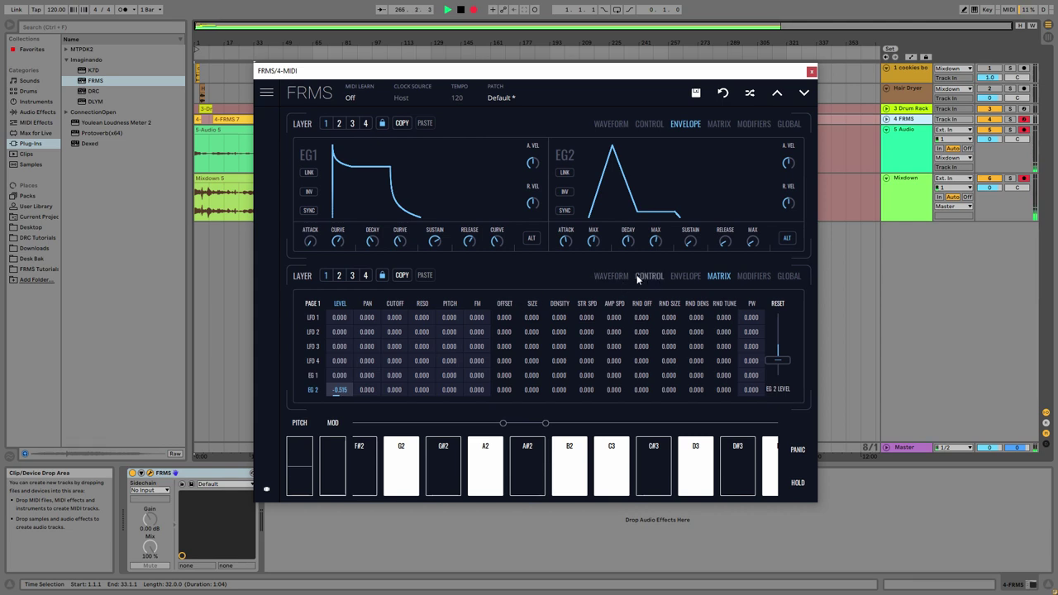
Step: Turn layer 1's Reverb knob up to about 0.233
click(325, 276)
click(648, 276)
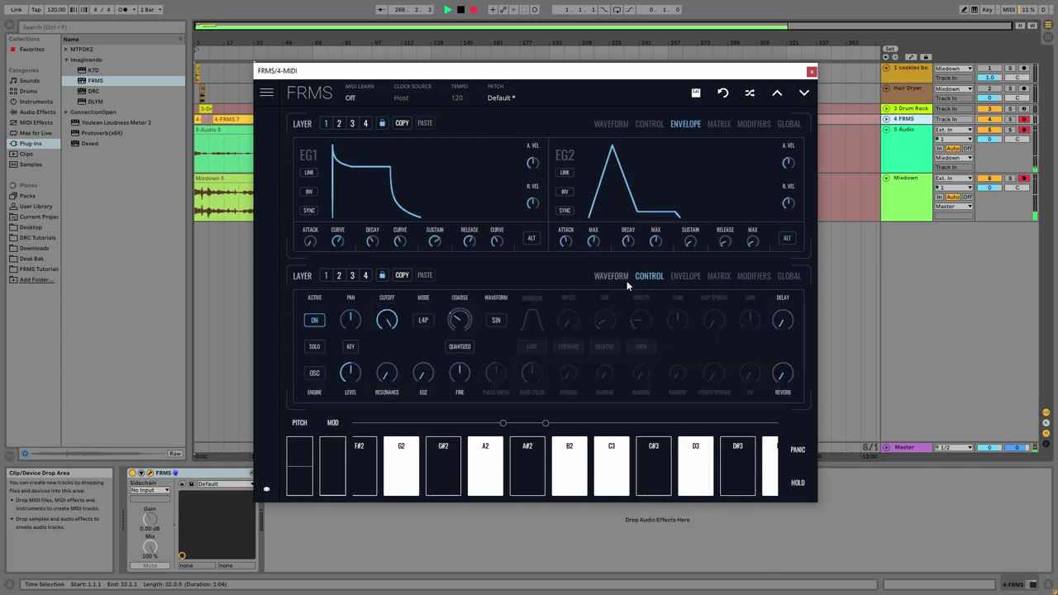
click(614, 279)
click(643, 272)
drag(788, 376, 787, 347)
Step: Select granular layer 4, solo it and switch it on, keeping grain timing at EVEN
click(351, 275)
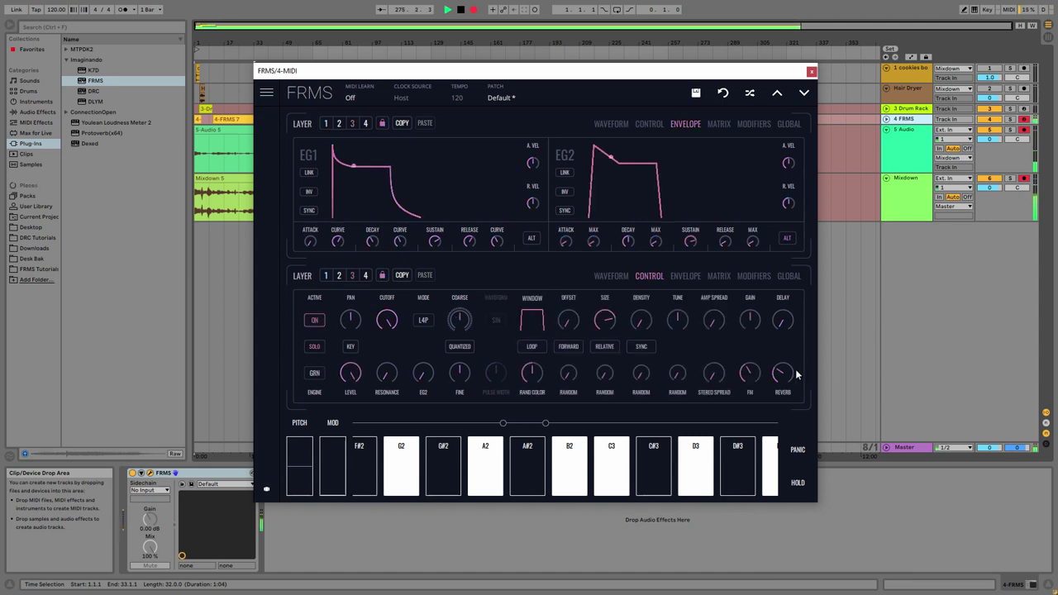
click(365, 275)
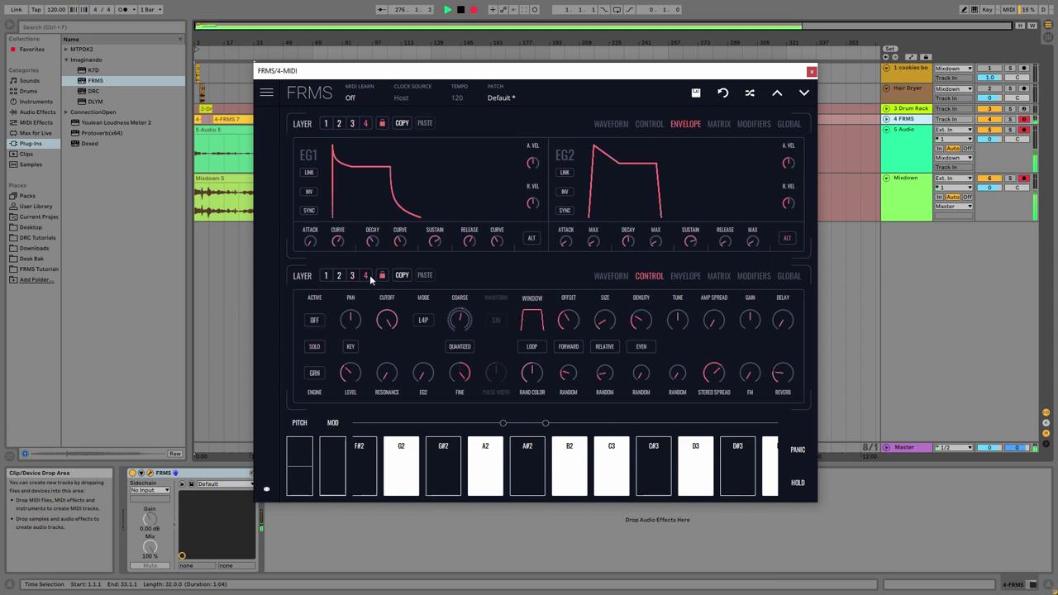
click(315, 347)
click(318, 322)
click(638, 351)
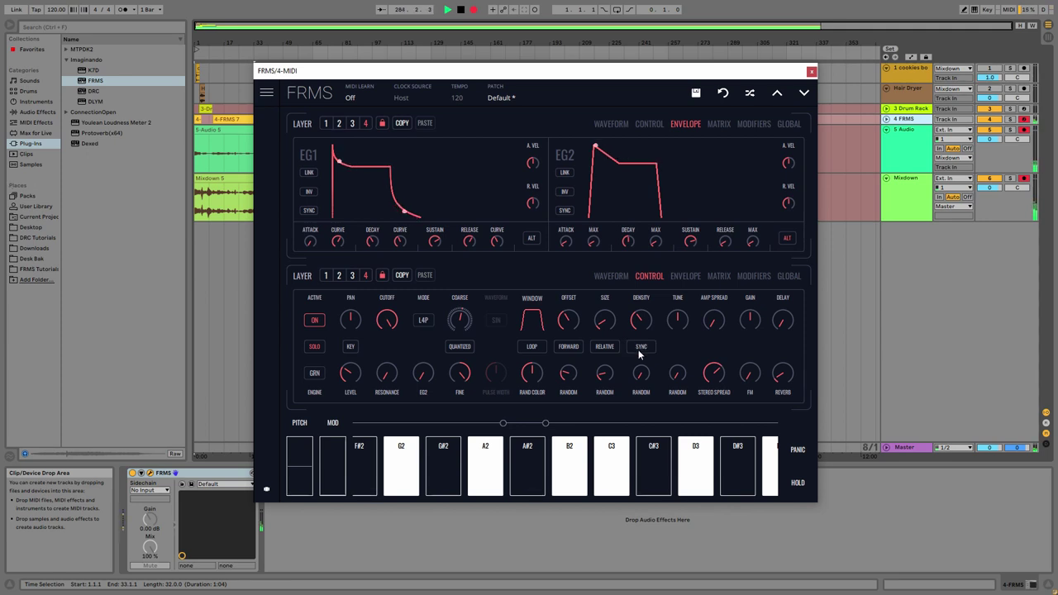
click(638, 351)
click(314, 323)
Step: Give layer 4 delay of 0.163 and reverb of about 0.15, comparing it off and on
drag(781, 319, 780, 288)
drag(781, 372, 777, 388)
click(312, 323)
click(314, 328)
Step: Set the global Mode to MONO and switch LEGATO on
click(785, 124)
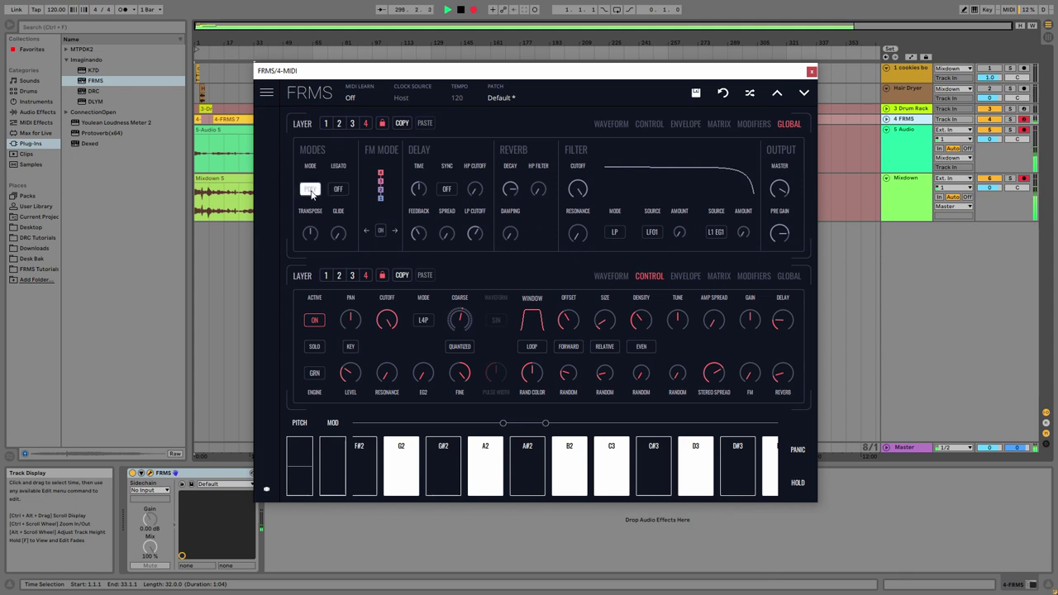
click(310, 190)
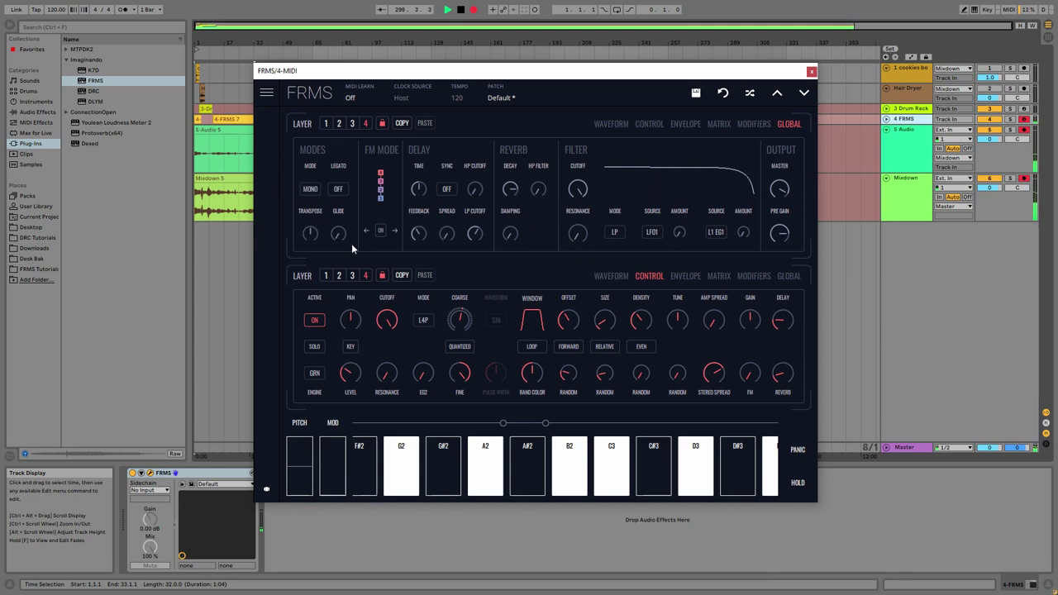
click(335, 189)
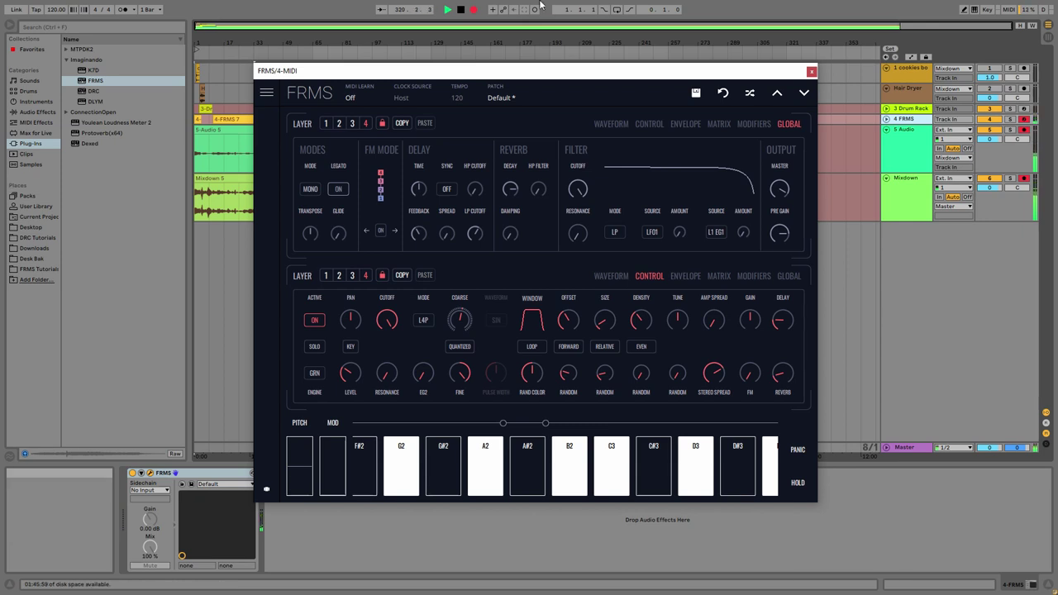
drag(527, 75, 523, 76)
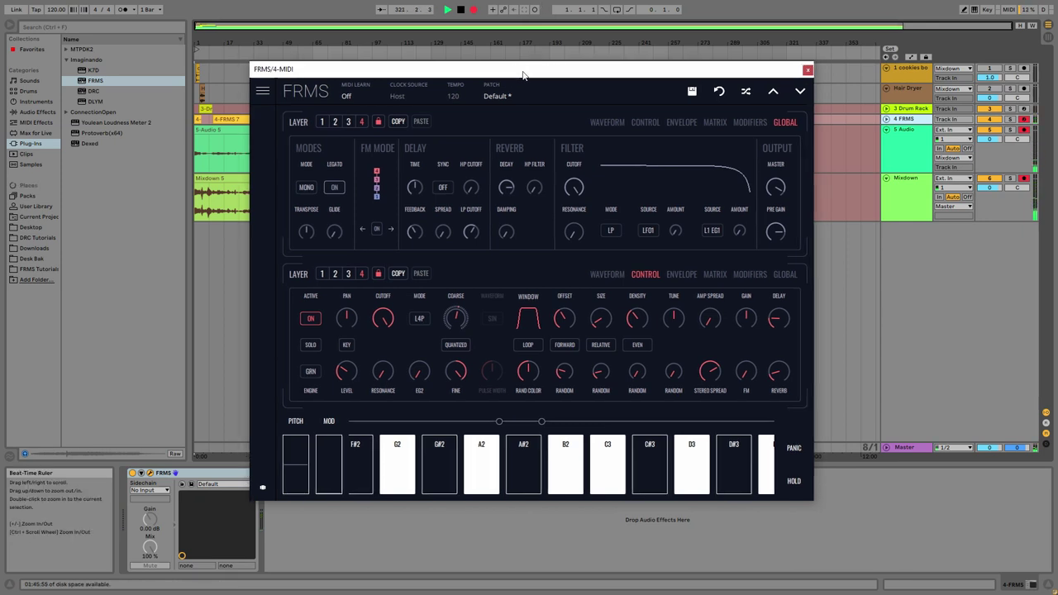